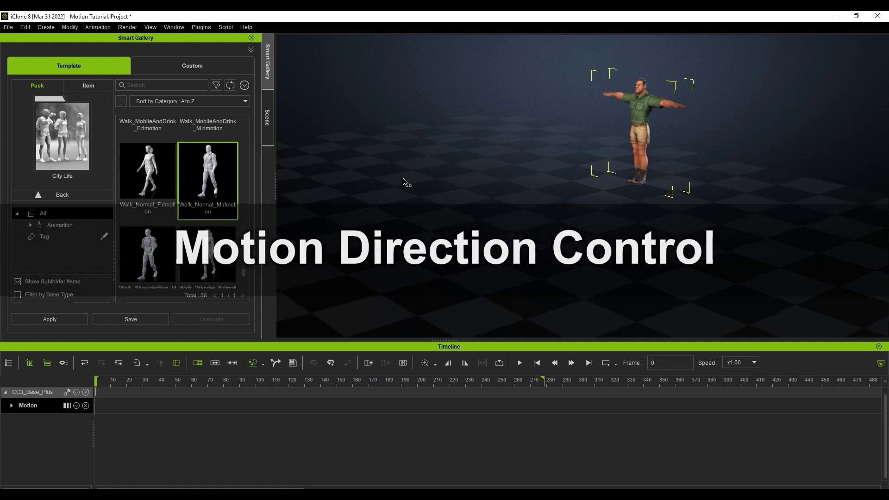
# Apply the Walk_Normal_M motion to the character at frame 0 and again at the end of the first clip.
pyautogui.moveTo(208, 181); pyautogui.dragTo(641, 117)
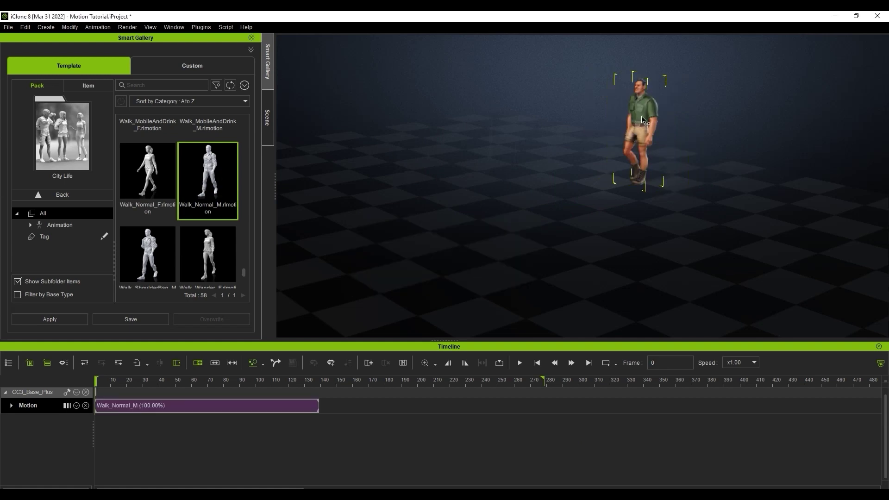
pyautogui.moveTo(316, 381); pyautogui.dragTo(318, 381)
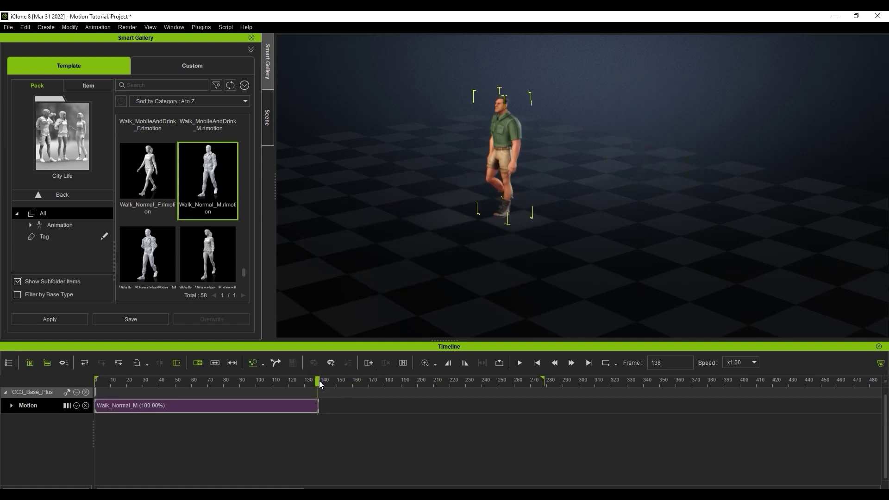
pyautogui.moveTo(221, 177); pyautogui.dragTo(504, 151)
# Play back the two consecutive walk clips to review the straight walk.
pyautogui.moveTo(325, 381); pyautogui.dragTo(298, 381)
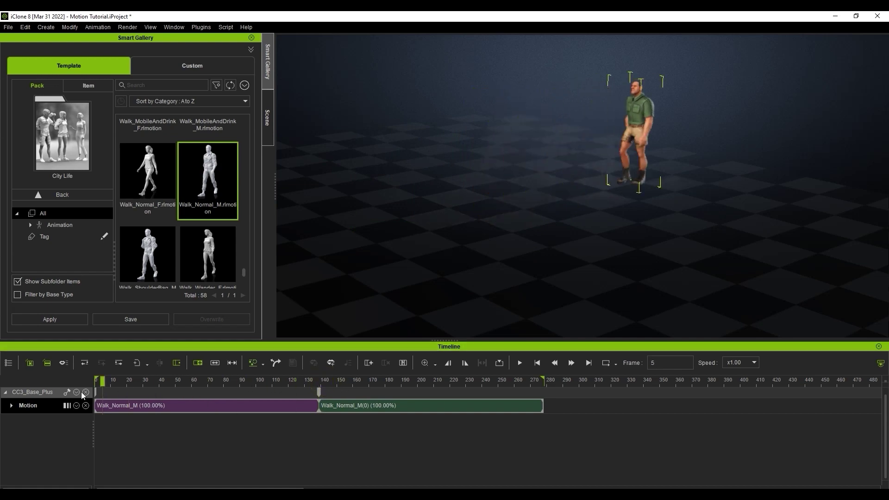
pyautogui.click(519, 363)
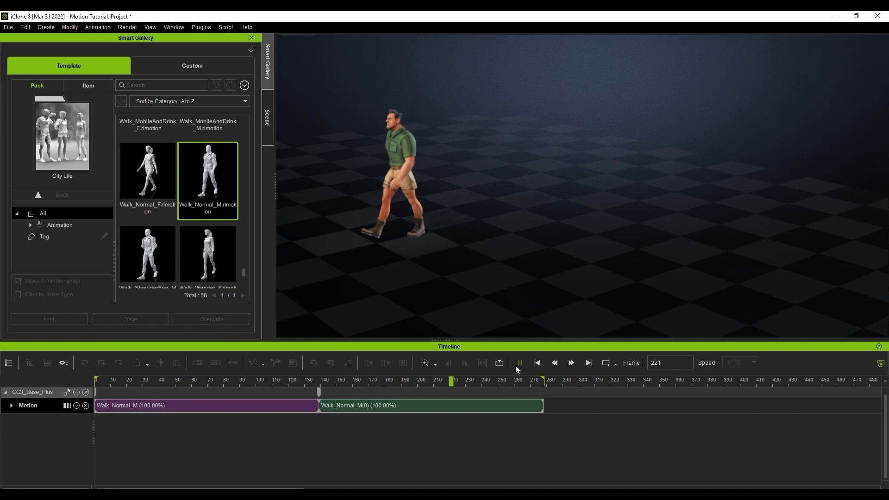
pyautogui.click(515, 366)
# At frame 139, rotate the second walk clip about the vertical axis so the character turns toward the camera.
pyautogui.moveTo(491, 376); pyautogui.dragTo(321, 382)
pyautogui.click(397, 407)
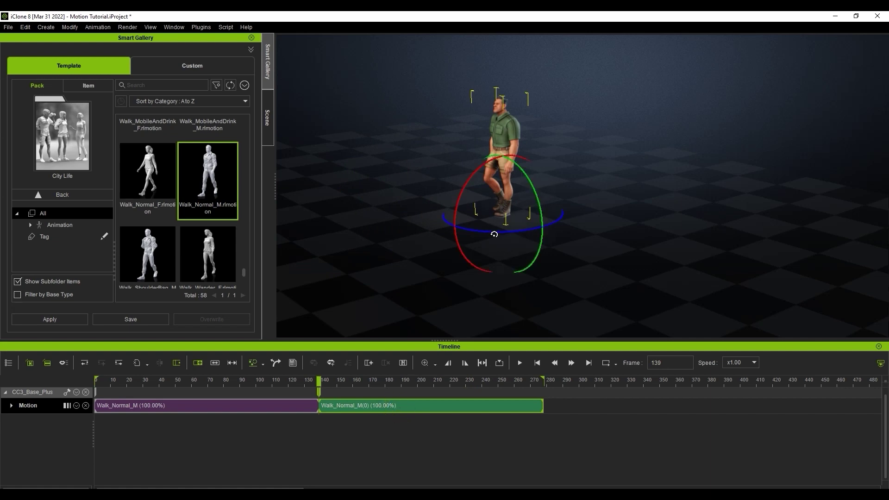
pyautogui.moveTo(494, 234); pyautogui.dragTo(514, 233)
# Play the animation from frame 0 to review the turn between the two walk clips.
pyautogui.press('space')
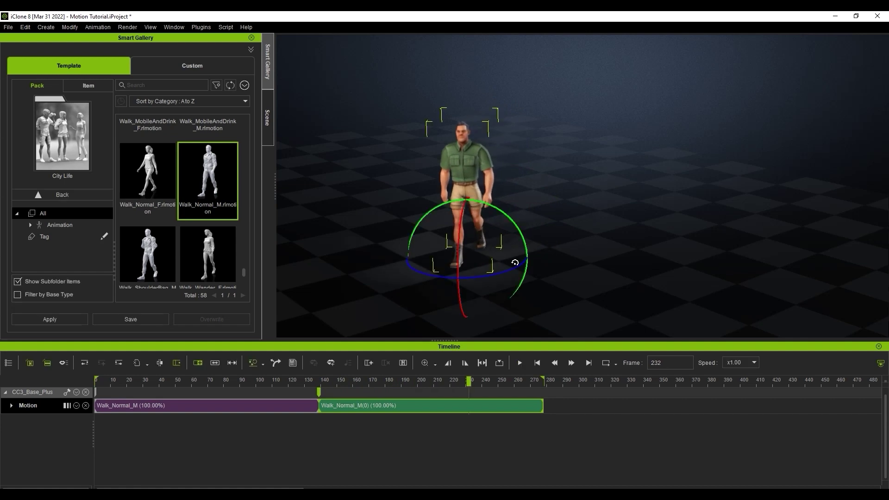
pyautogui.moveTo(415, 379); pyautogui.dragTo(96, 382)
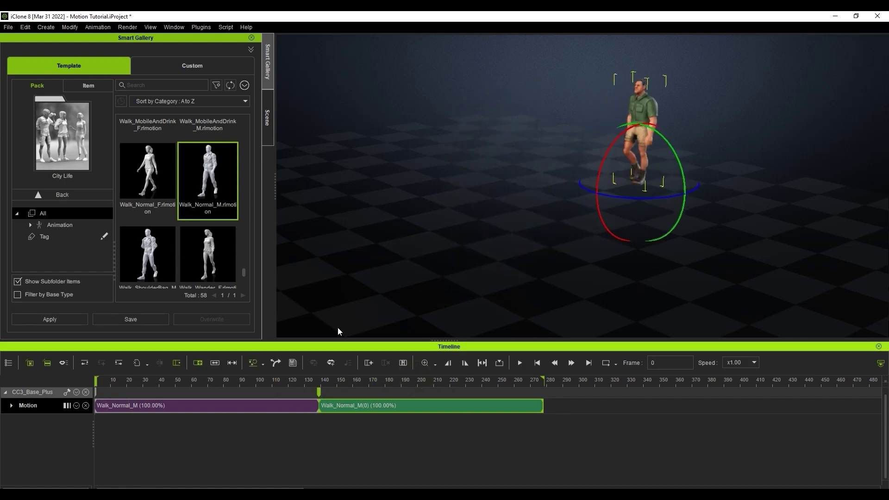
pyautogui.press('space')
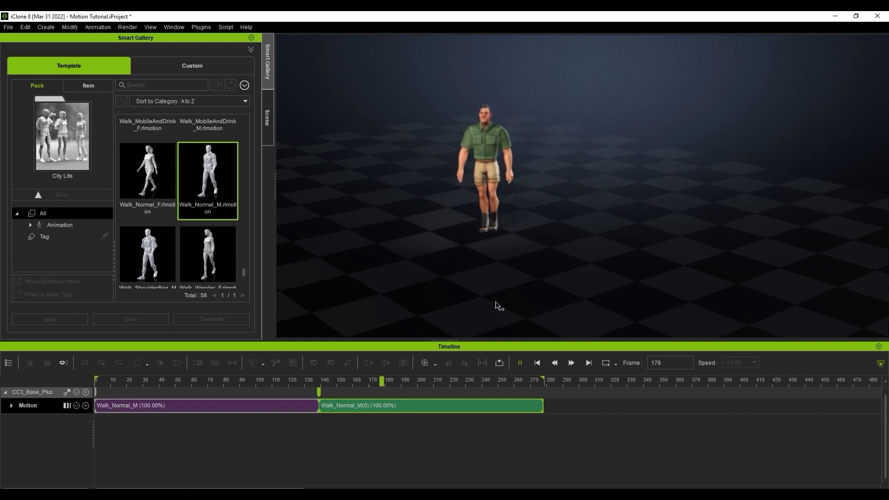
pyautogui.press('space')
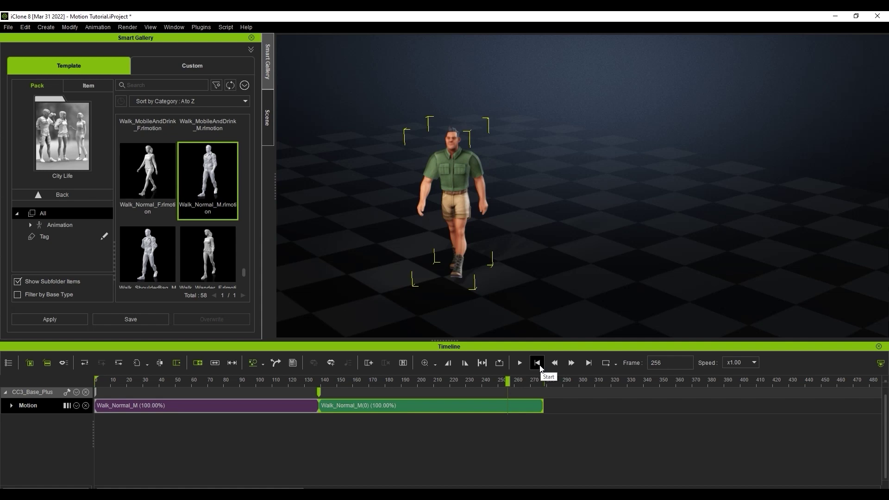
# Delete the rotated second clip with its transform key and reapply Walk_Normal_M to the character at frame 139.
pyautogui.click(320, 392)
pyautogui.press('Delete')
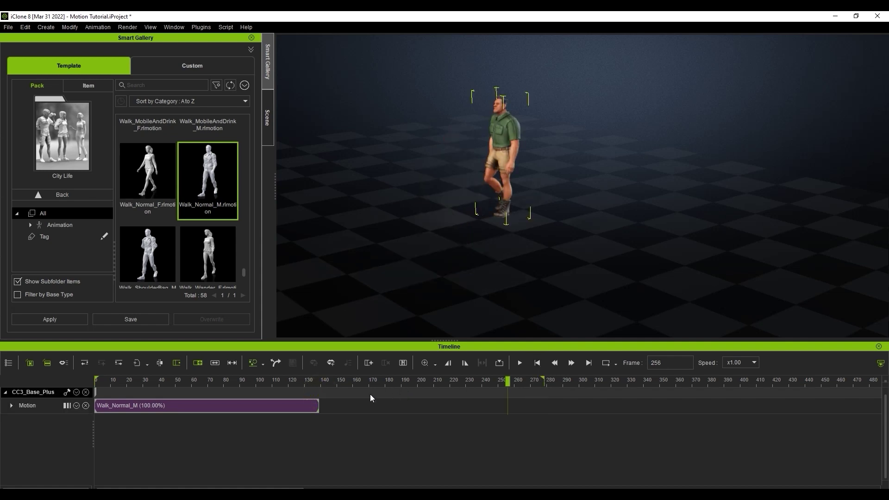
pyautogui.moveTo(296, 383); pyautogui.dragTo(319, 381)
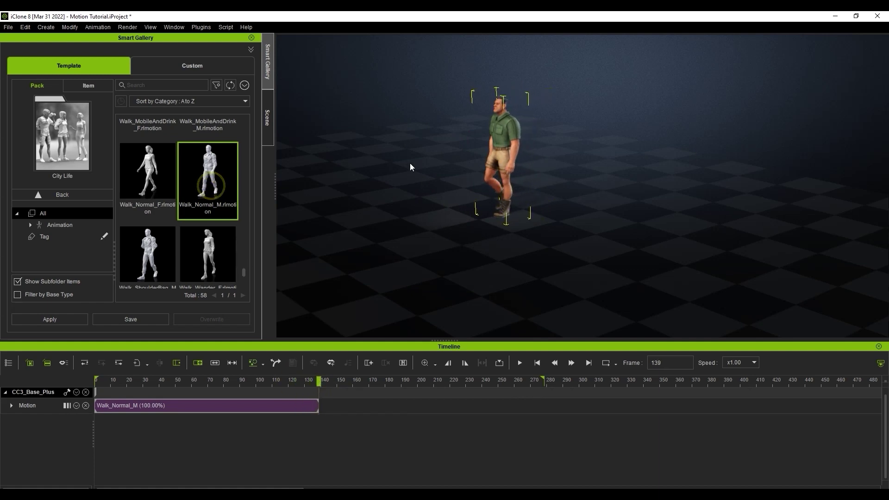
pyautogui.moveTo(411, 167); pyautogui.dragTo(503, 148)
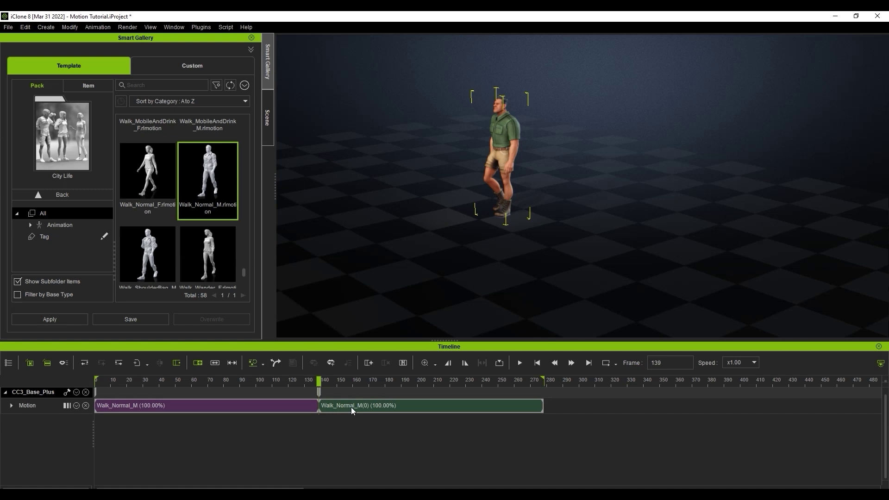
# Open Motion Direction Control for the second walk clip and select each clip through its direction path in the viewport.
pyautogui.rightClick(510, 405)
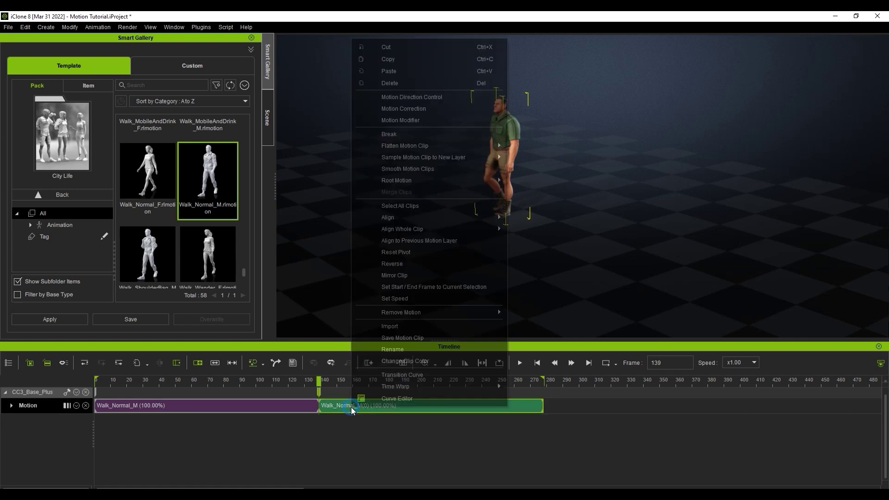
pyautogui.click(473, 98)
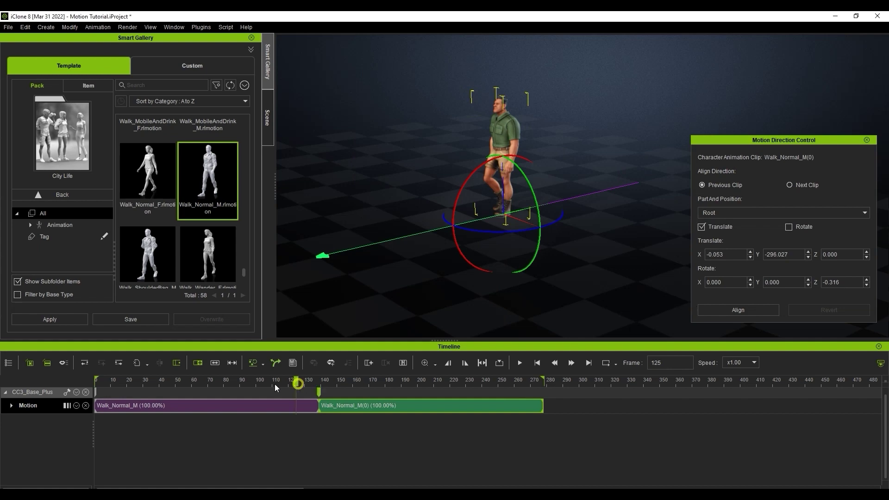
pyautogui.moveTo(274, 385); pyautogui.dragTo(58, 390)
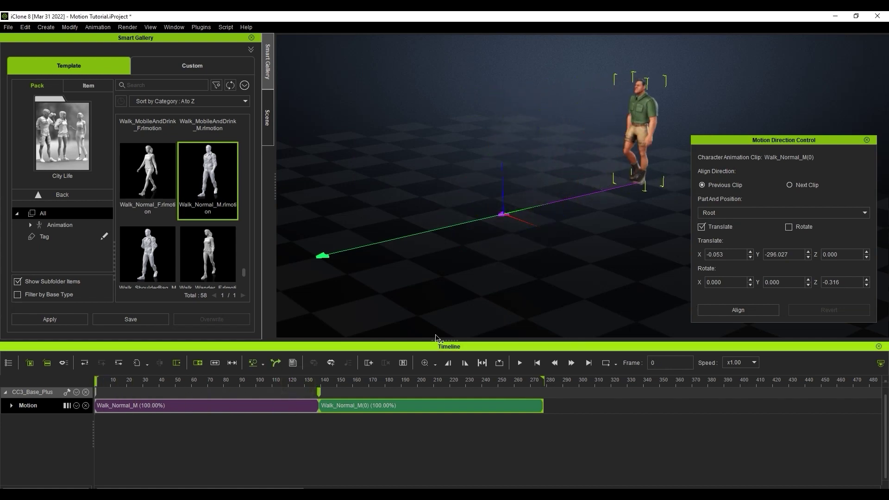
pyautogui.click(587, 194)
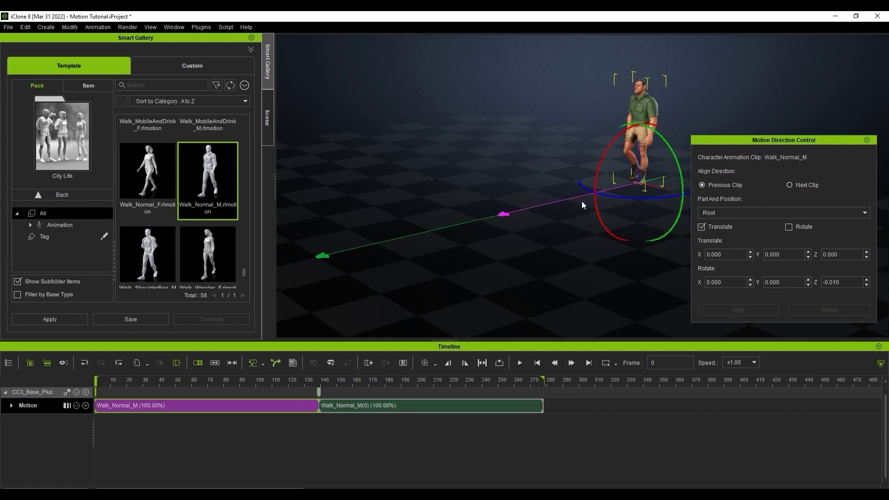
pyautogui.click(323, 257)
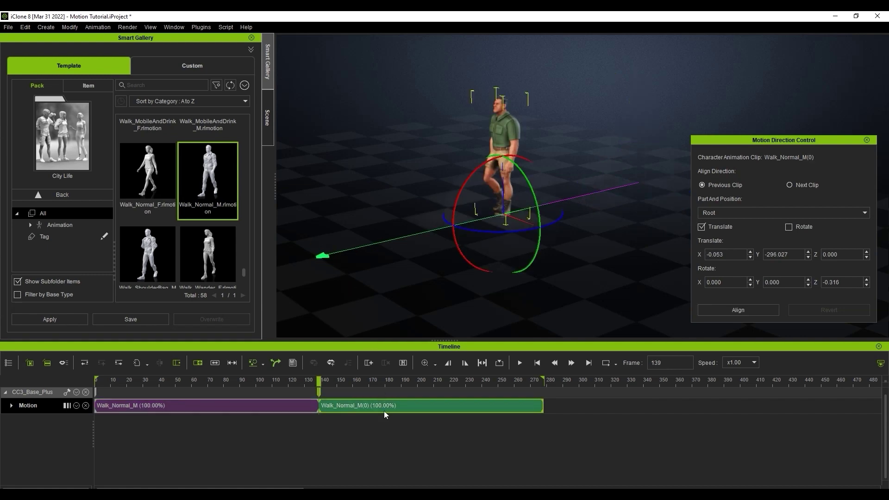
# Try turning the first walk clip's direction to about 31.5 degrees on Z and undo the rotation.
pyautogui.click(598, 193)
pyautogui.moveTo(632, 198); pyautogui.dragTo(646, 204)
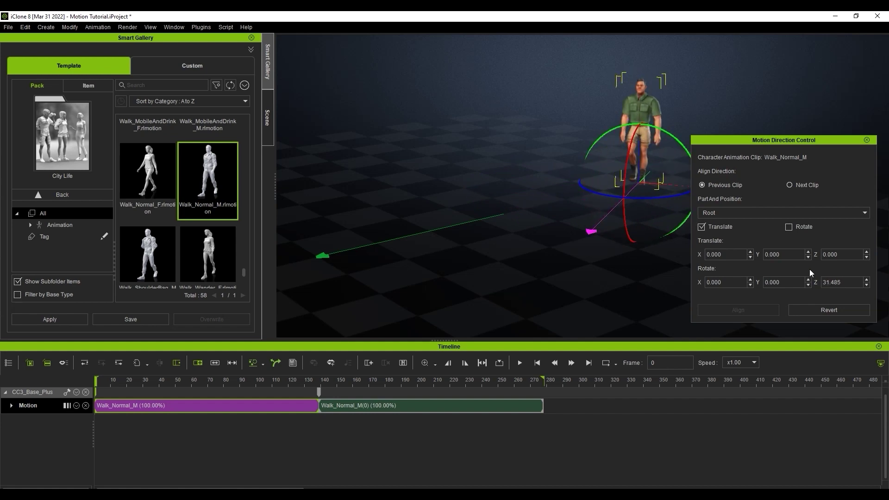
pyautogui.hotkey('ctrl', 'z')
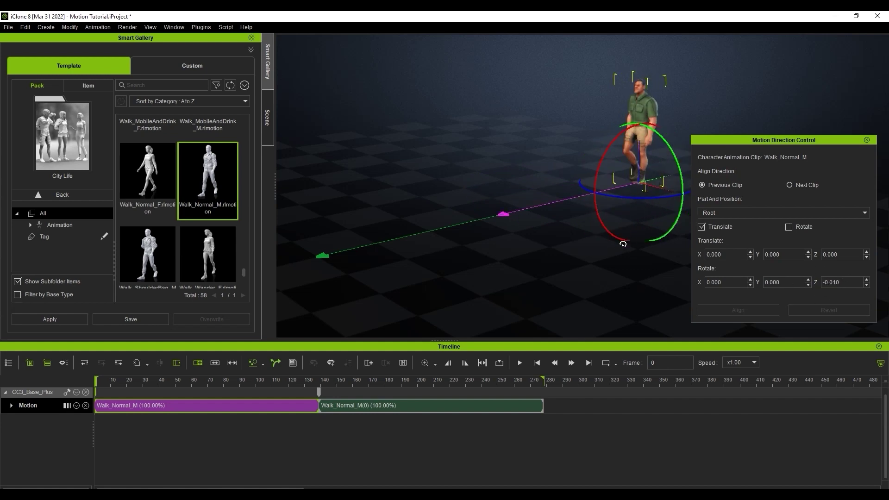
# Rotate the second walk clip's direction to about 45.4 degrees on Z and play the animation from the start.
pyautogui.click(374, 244)
pyautogui.moveTo(484, 234); pyautogui.dragTo(506, 233)
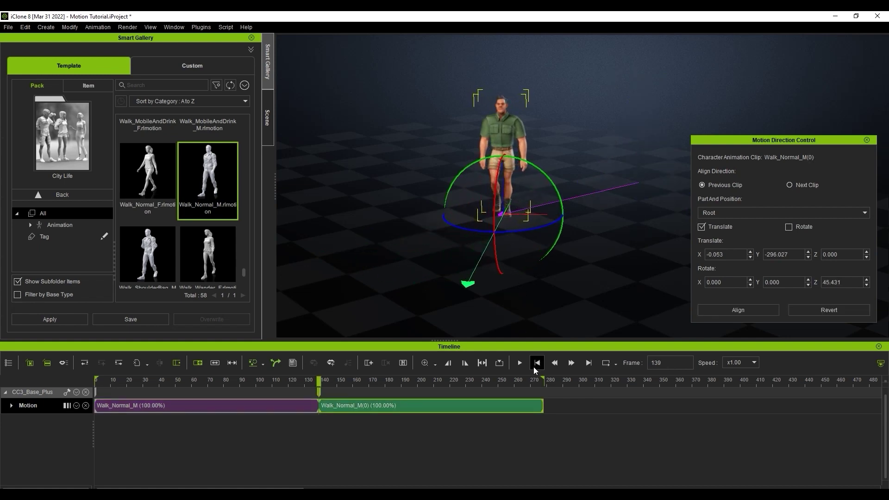
pyautogui.click(537, 364)
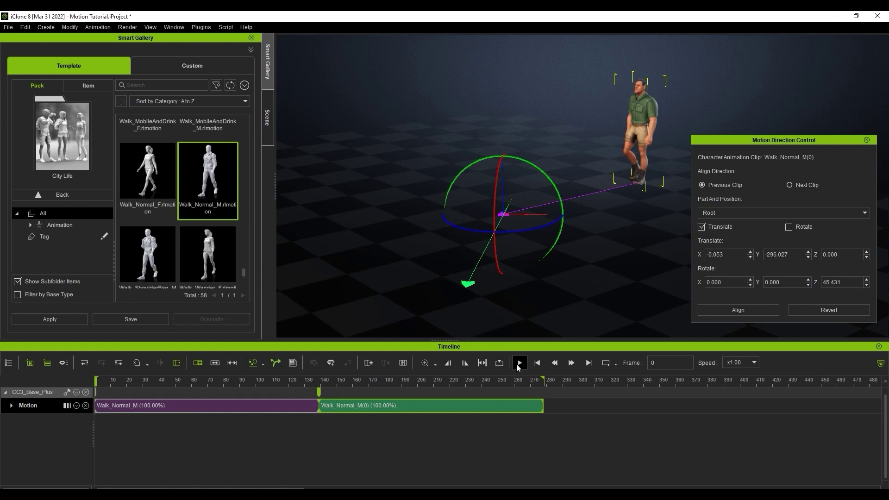
pyautogui.click(518, 365)
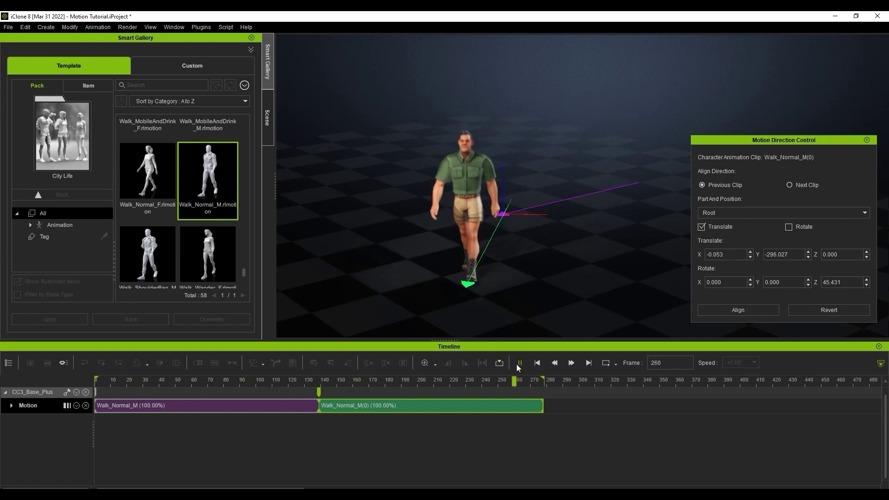
# Examine the character's feet up close at the transition between the two clips, around frames 140 to 141.
pyautogui.click(282, 382)
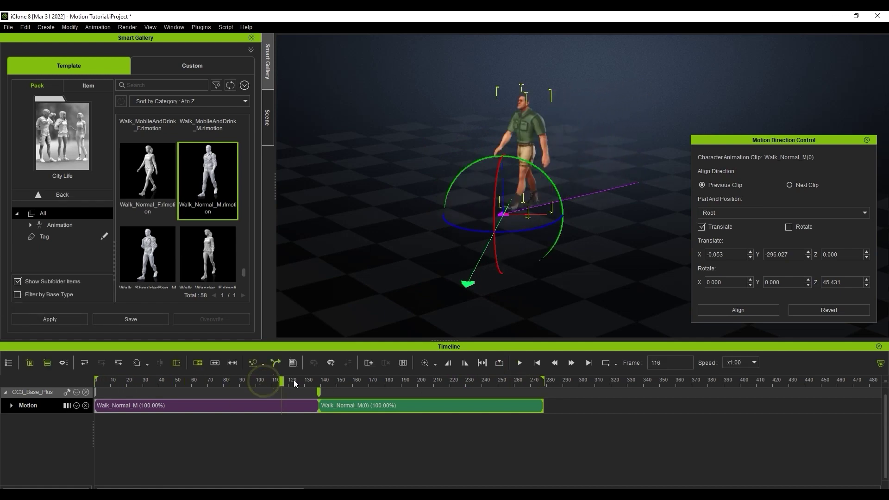
pyautogui.moveTo(295, 383); pyautogui.dragTo(324, 383)
pyautogui.click(583, 258)
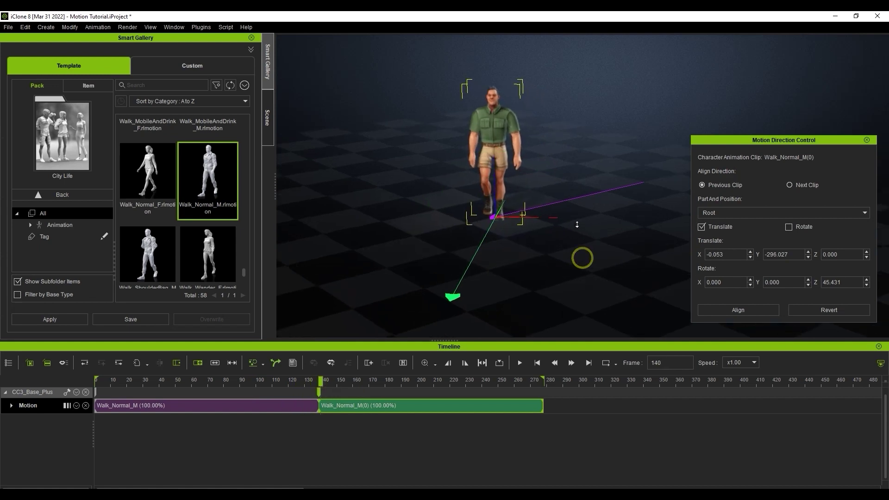
pyautogui.scroll(8, 578, 224)
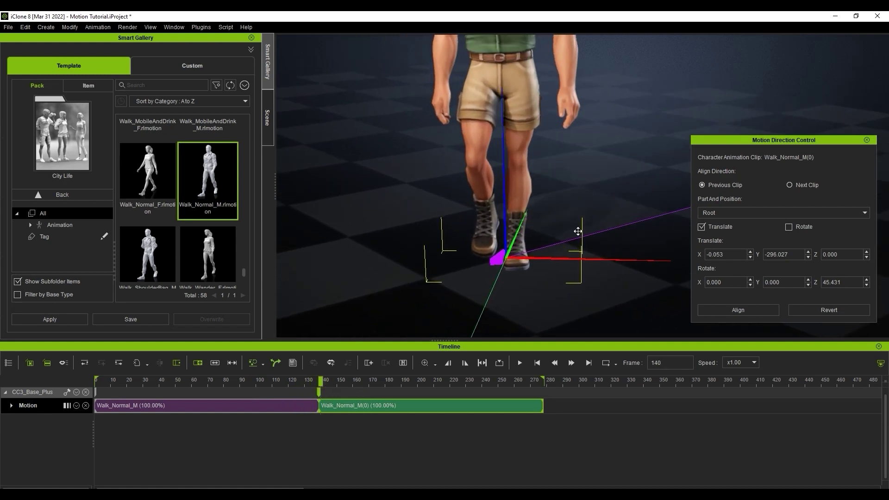
pyautogui.press('e')
pyautogui.moveTo(317, 379); pyautogui.dragTo(325, 379)
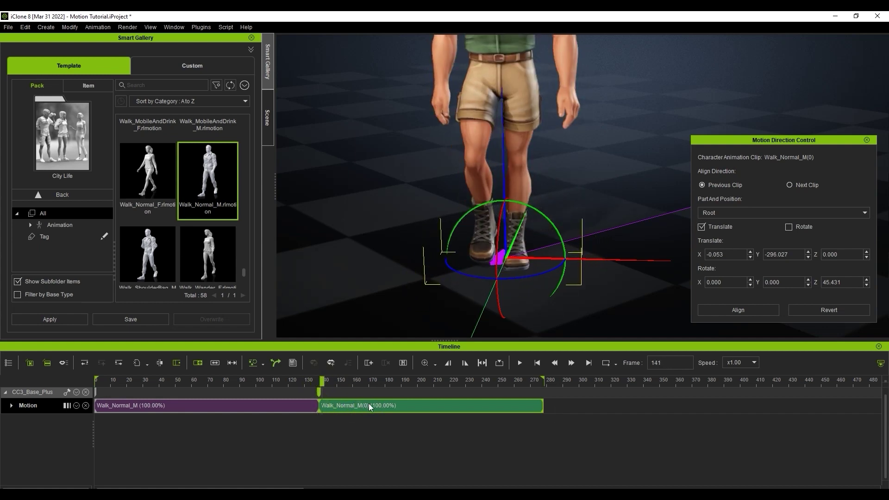
# Set the second clip's Part And Position to Left Foot and check the feet up to frame 145.
pyautogui.click(765, 212)
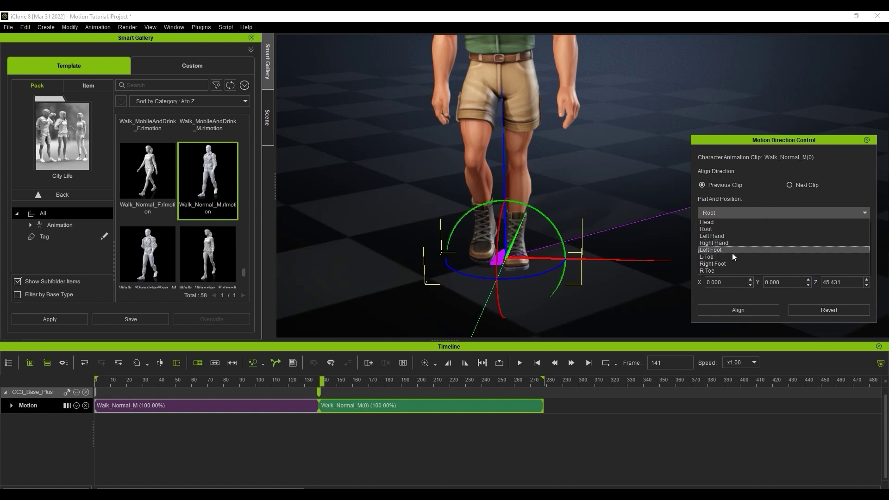
pyautogui.click(719, 250)
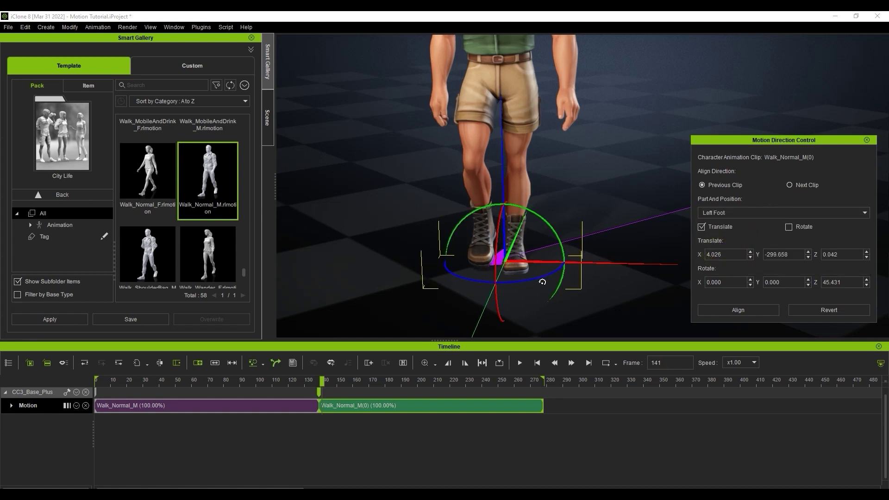
pyautogui.moveTo(324, 382)
pyautogui.mouseDown()
pyautogui.moveTo(289, 383)
pyautogui.moveTo(407, 387)
pyautogui.moveTo(318, 387)
pyautogui.moveTo(329, 388)
pyautogui.mouseUp()
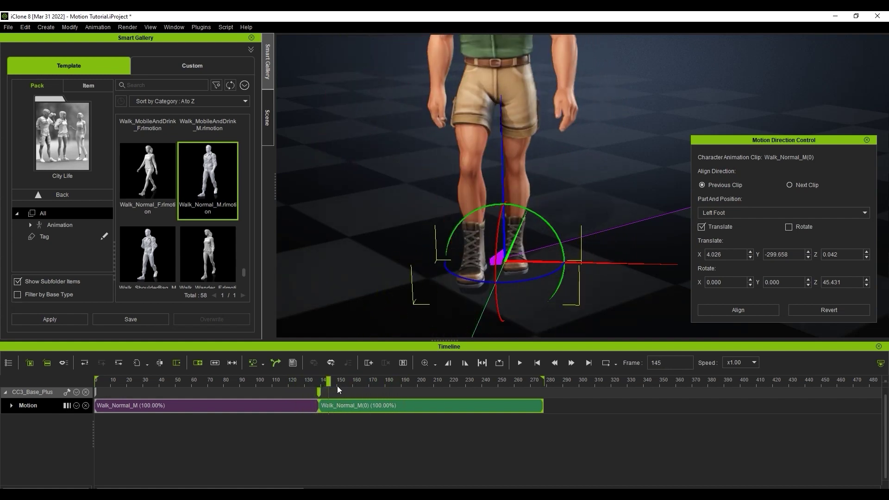
# Set the second clip's Part And Position to L Toe and play back the turn with the whole character in view.
pyautogui.click(783, 214)
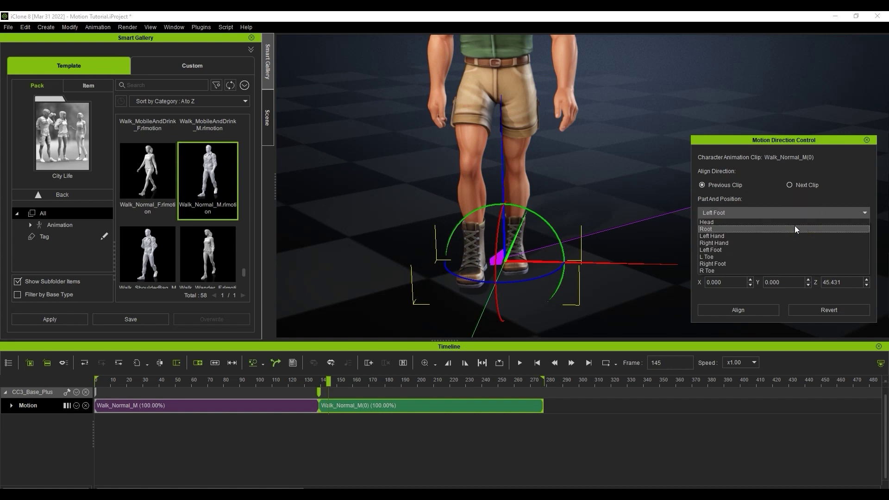
pyautogui.click(706, 256)
pyautogui.moveTo(292, 384); pyautogui.dragTo(263, 394)
pyautogui.keyDown('alt'); pyautogui.moveTo(555, 179); pyautogui.dragTo(565, 267, button='right'); pyautogui.keyUp('alt')
pyautogui.click(521, 365)
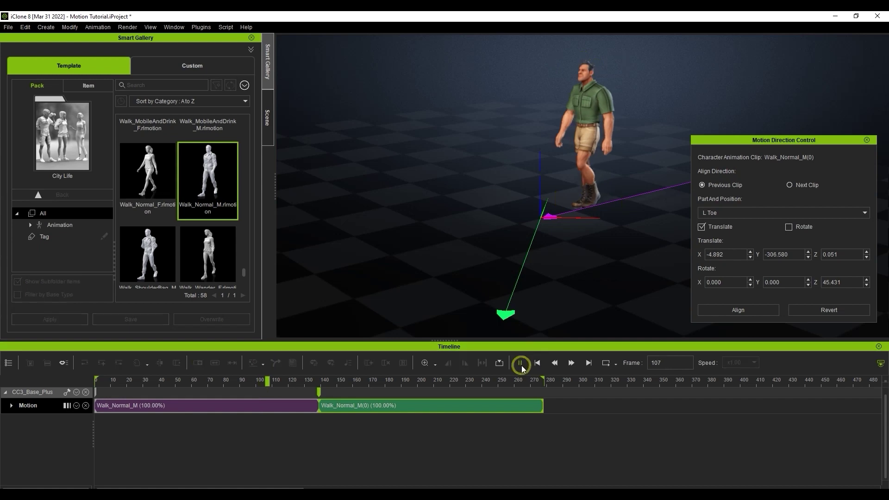
pyautogui.click(521, 365)
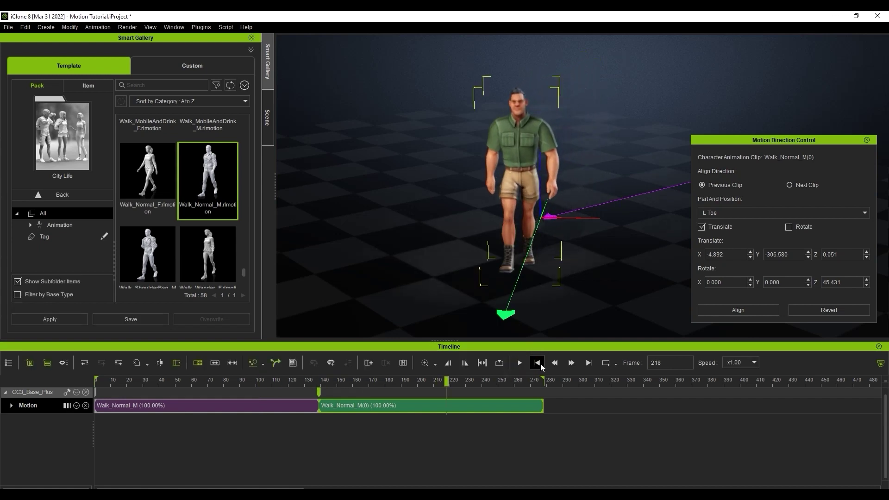
# Move the second walk clip earlier to frame 136, blending it over the end of the first clip, and scrub through the turn.
pyautogui.moveTo(341, 382); pyautogui.dragTo(289, 382)
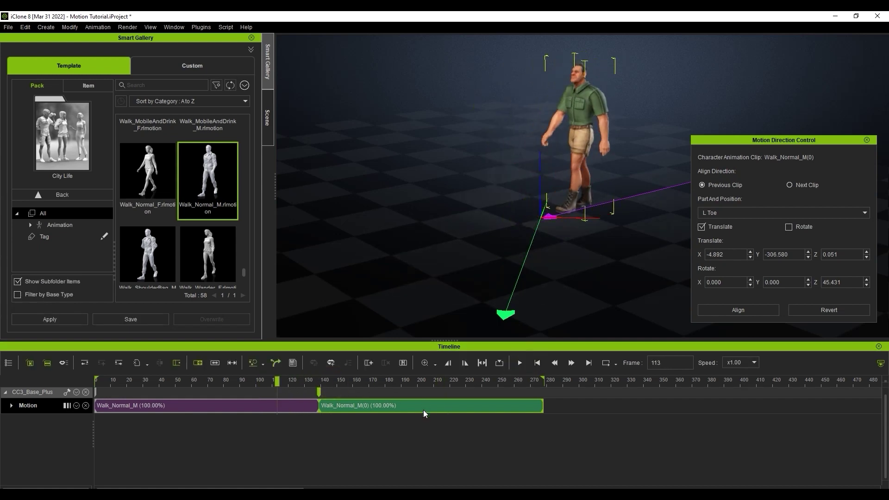
pyautogui.moveTo(423, 404); pyautogui.dragTo(419, 405)
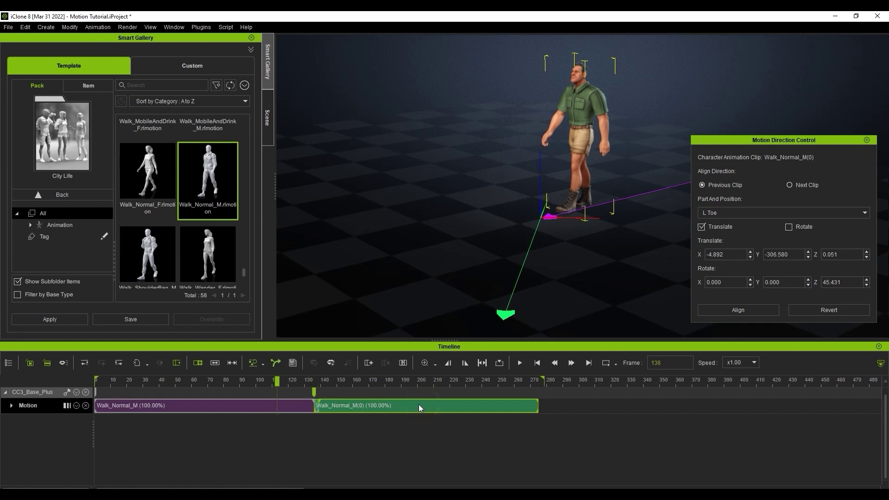
pyautogui.moveTo(291, 378); pyautogui.dragTo(404, 383)
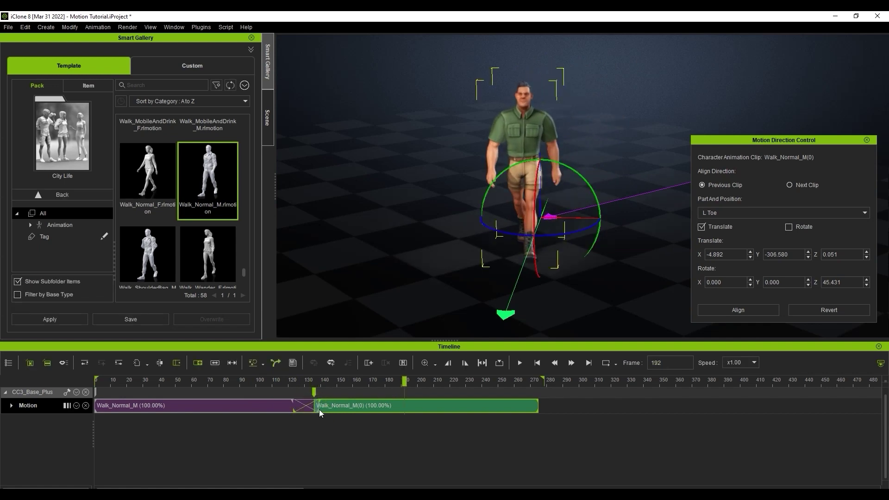
# Lengthen the transition at the start of the second walk clip to about frame 152 and play back the turn from the start.
pyautogui.moveTo(319, 410); pyautogui.dragTo(343, 410)
pyautogui.moveTo(249, 381); pyautogui.dragTo(372, 389)
pyautogui.click(537, 363)
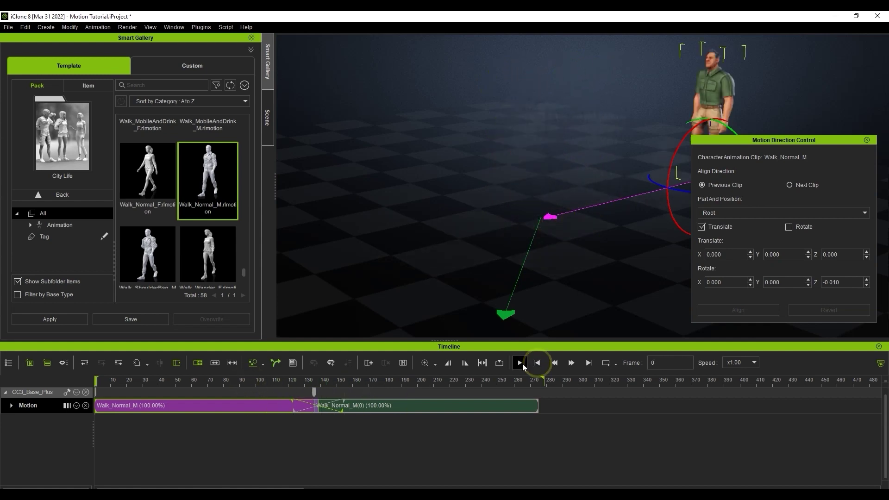
pyautogui.click(521, 363)
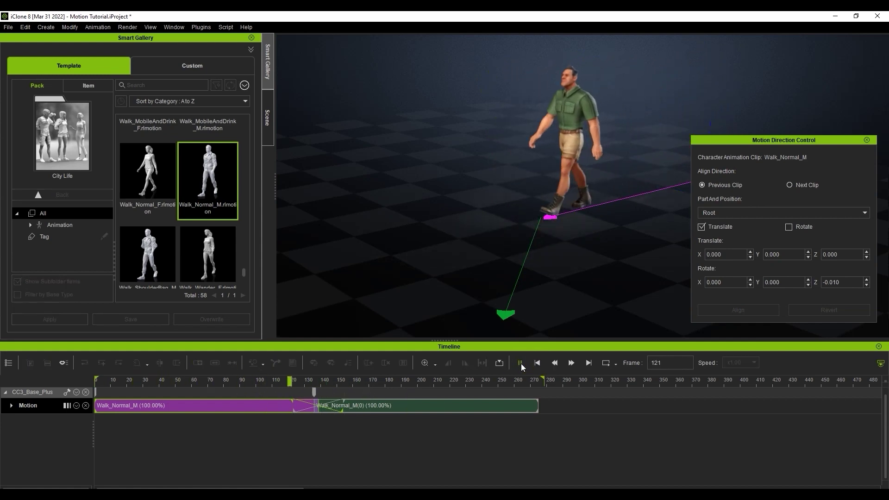
pyautogui.click(521, 363)
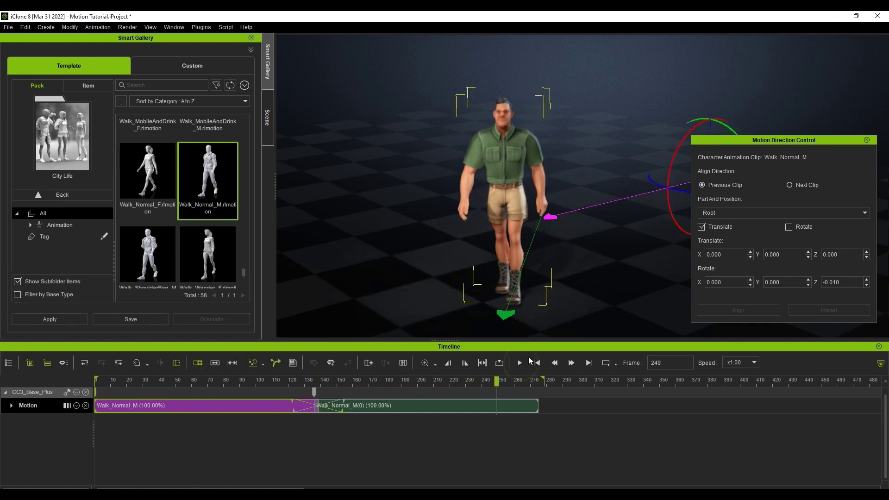
pyautogui.click(537, 364)
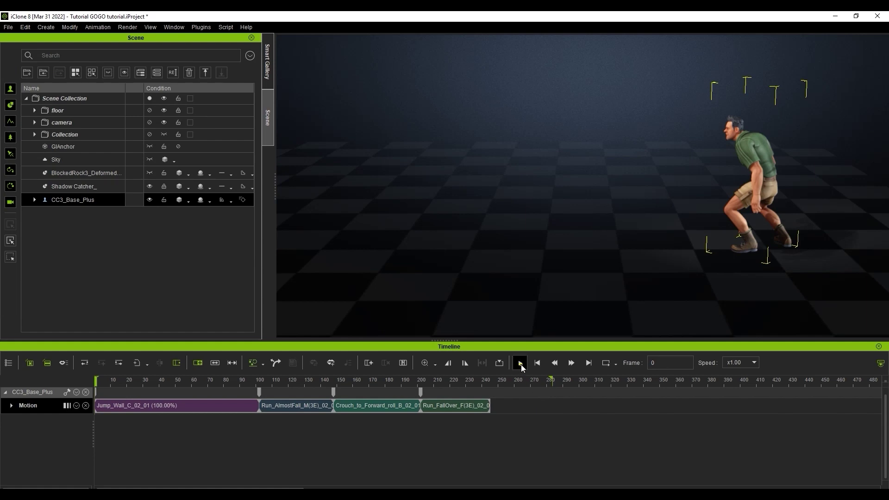
# Play back the four-clip jump, run, roll and fall sequence in the Tutorial GOGO tutorial project from the start.
pyautogui.click(520, 363)
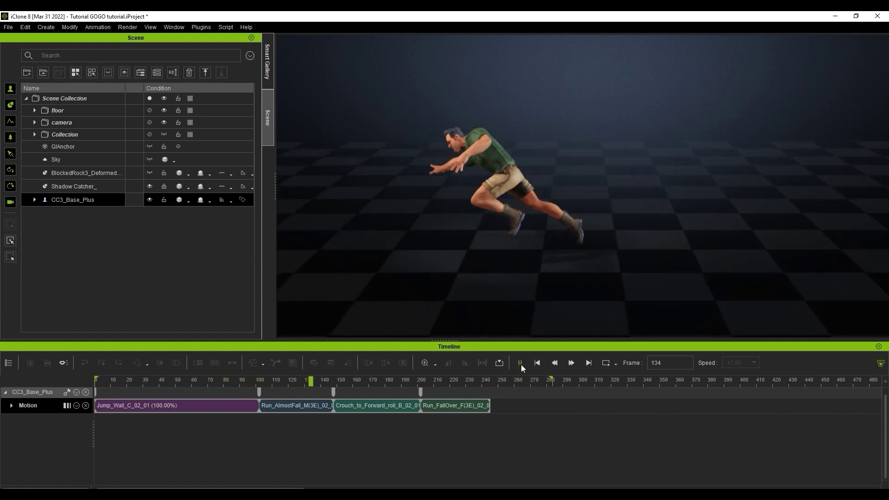
pyautogui.click(520, 364)
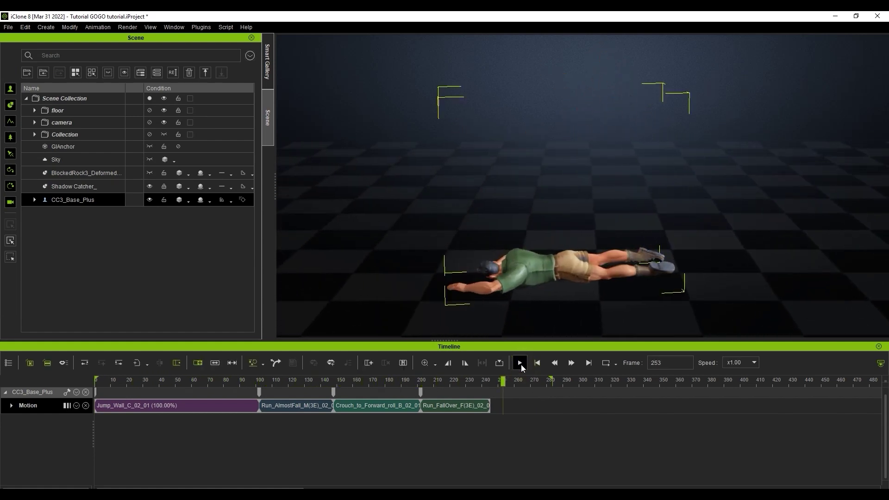
pyautogui.click(537, 363)
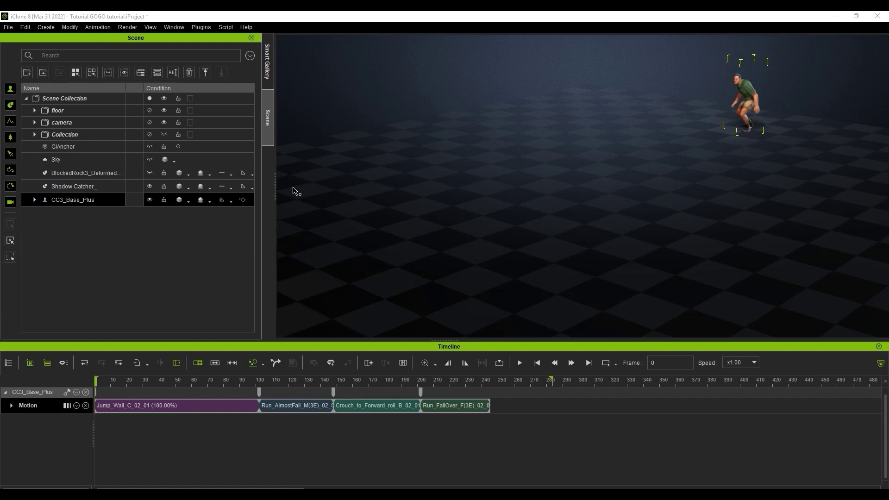
# Show the Collection of obstacle boxes in the scene and open Motion Direction Control for the character.
pyautogui.click(184, 135)
pyautogui.click(165, 135)
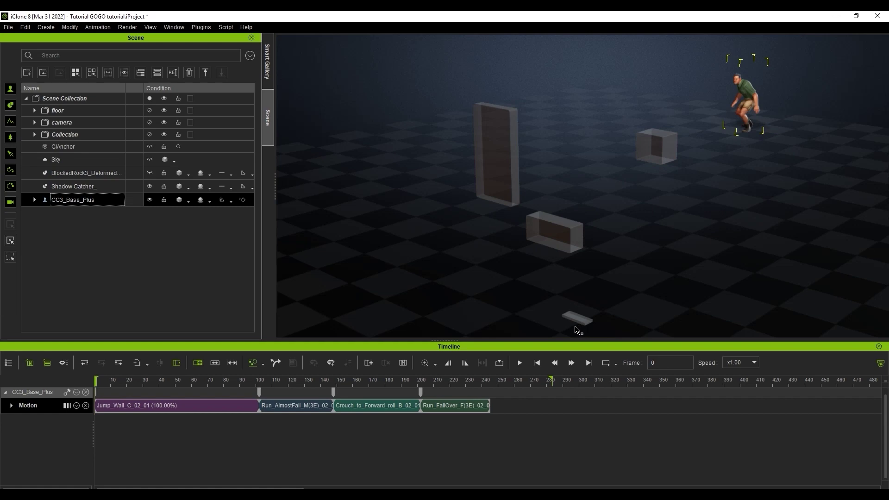
pyautogui.click(275, 363)
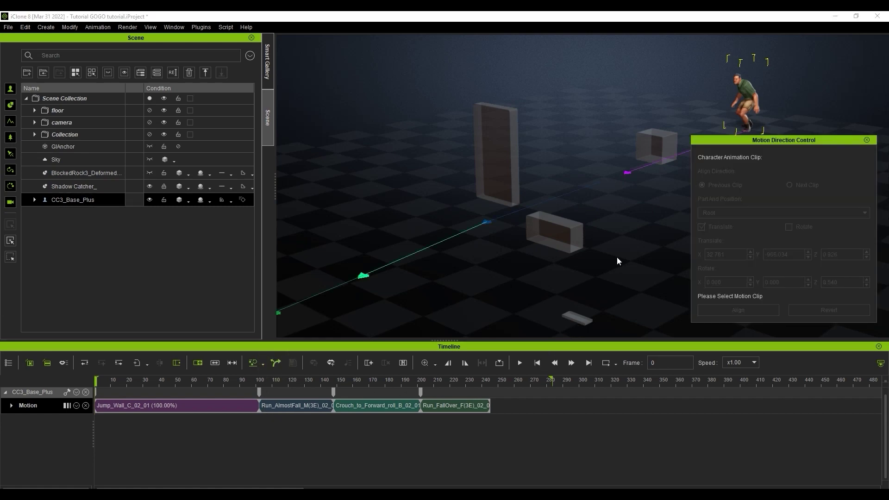
pyautogui.moveTo(618, 262); pyautogui.dragTo(557, 256, button='middle')
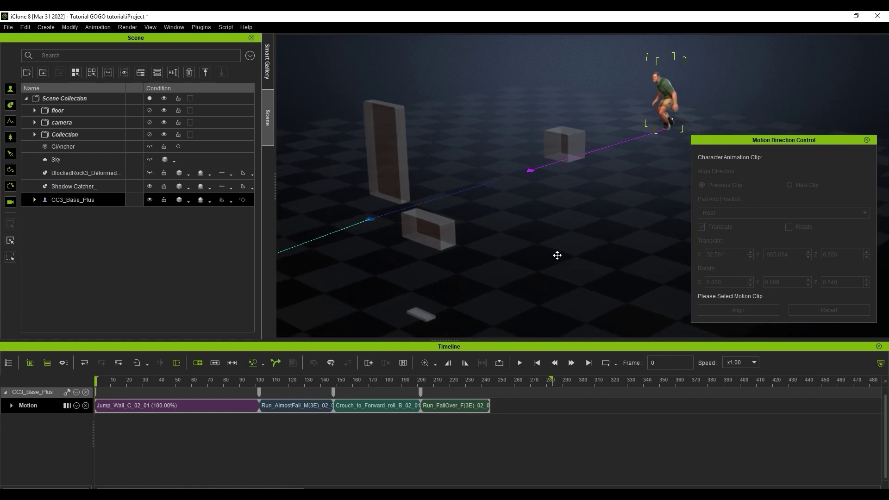
# Rotate the Run_AlmostFall_M(3E)_02_01 clip to 26.095 around Z and scrub through it to its end near frame 146.
pyautogui.click(236, 412)
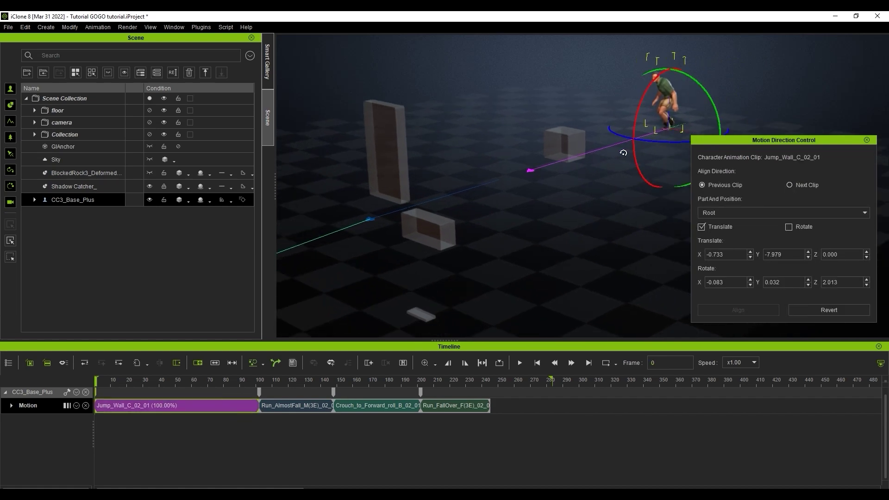
pyautogui.moveTo(235, 381); pyautogui.dragTo(259, 383)
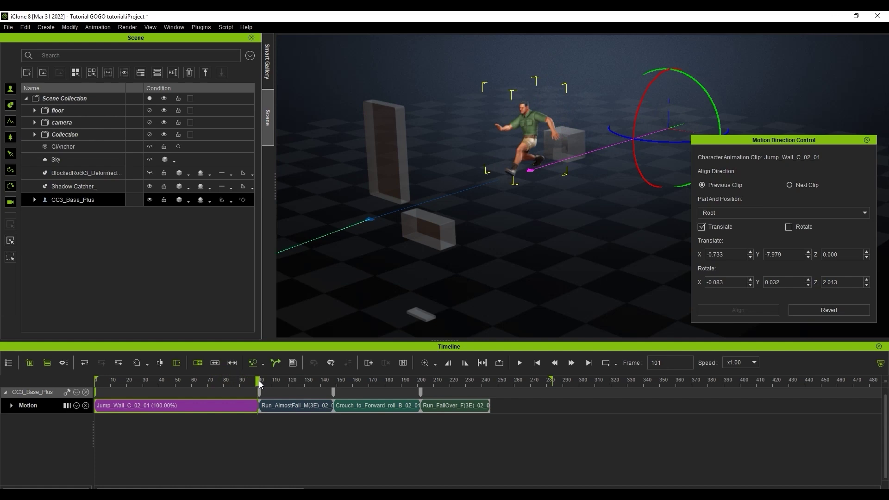
pyautogui.click(373, 220)
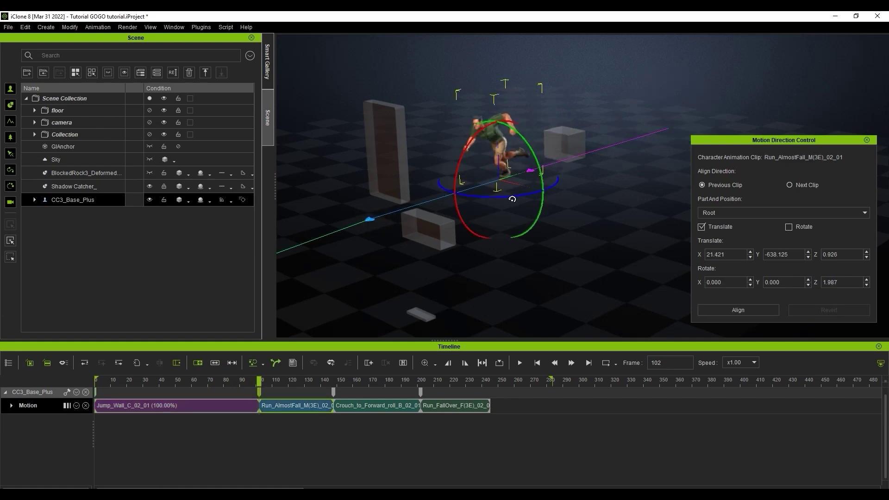
pyautogui.moveTo(503, 197); pyautogui.dragTo(514, 195)
pyautogui.moveTo(259, 383); pyautogui.dragTo(326, 391)
pyautogui.moveTo(424, 272); pyautogui.dragTo(491, 275, button='right')
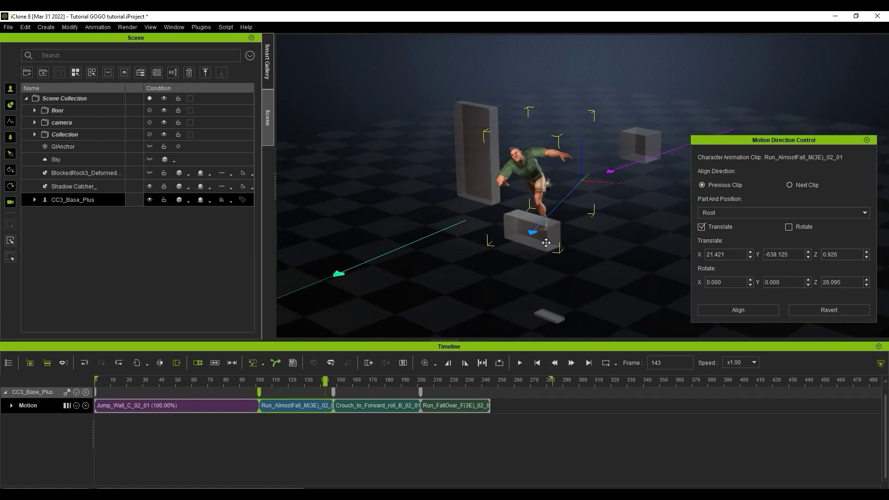
pyautogui.moveTo(323, 377)
pyautogui.mouseDown()
pyautogui.moveTo(344, 379)
pyautogui.moveTo(333, 384)
pyautogui.mouseUp()
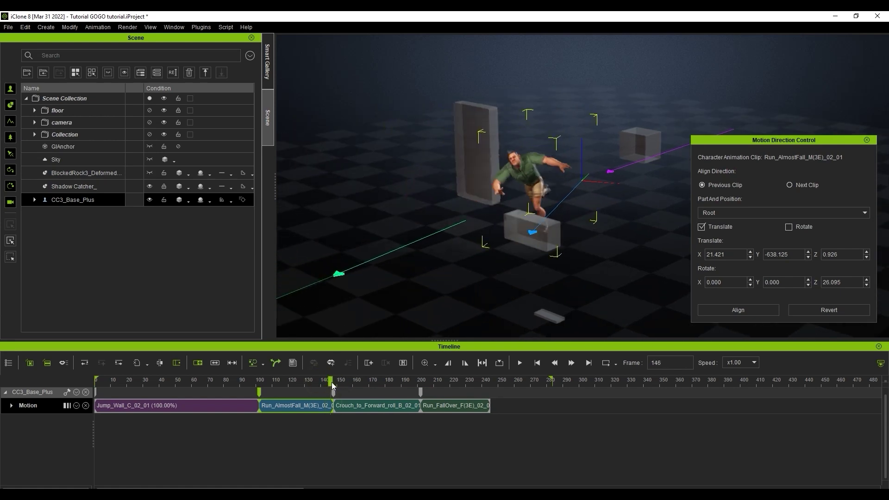
# Try aligning the Crouch_to_Forward_roll_B_02_01_01 clip to the previous clip with only Translate enabled, and revert the alignment.
pyautogui.click(339, 274)
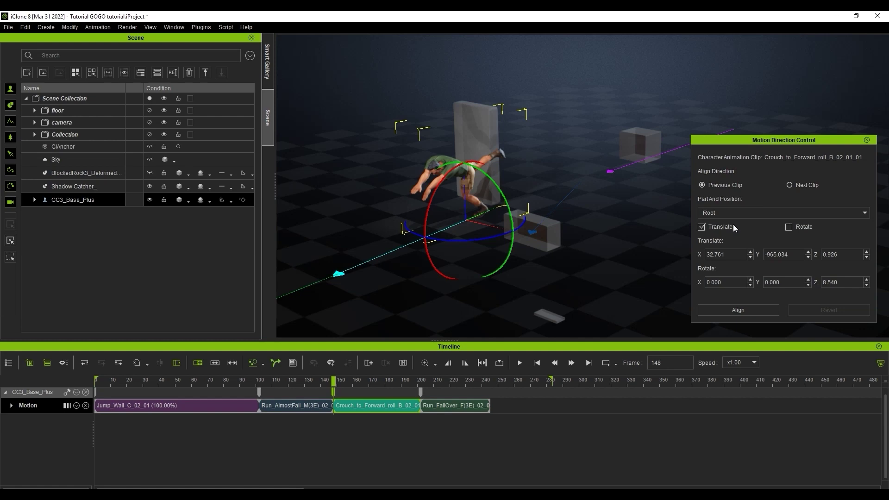
pyautogui.click(766, 313)
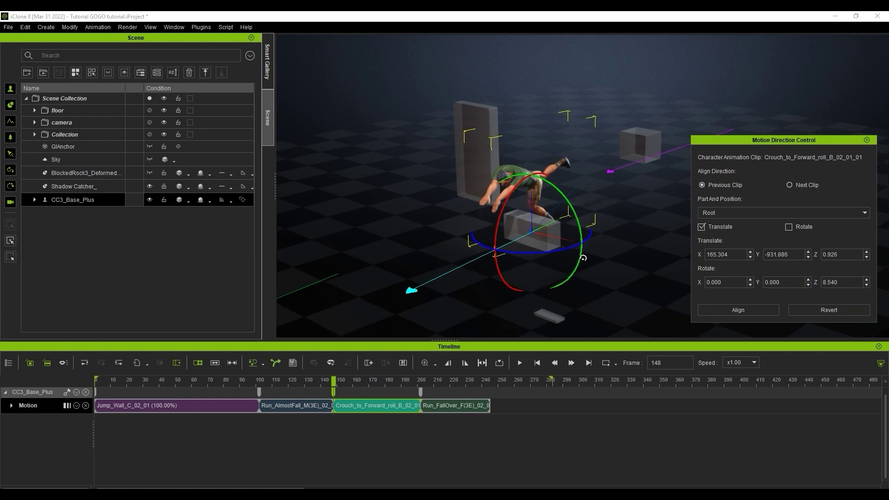
pyautogui.click(852, 312)
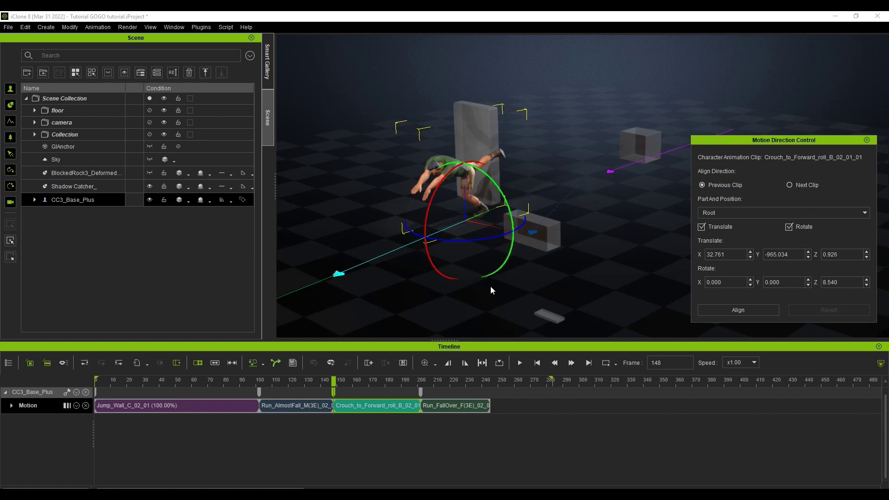
# Align the Crouch_to_Forward_roll_B_02_01_01 clip to the previous clip with Translate and Rotate, and turn it to 44.967 around Z.
pyautogui.click(765, 310)
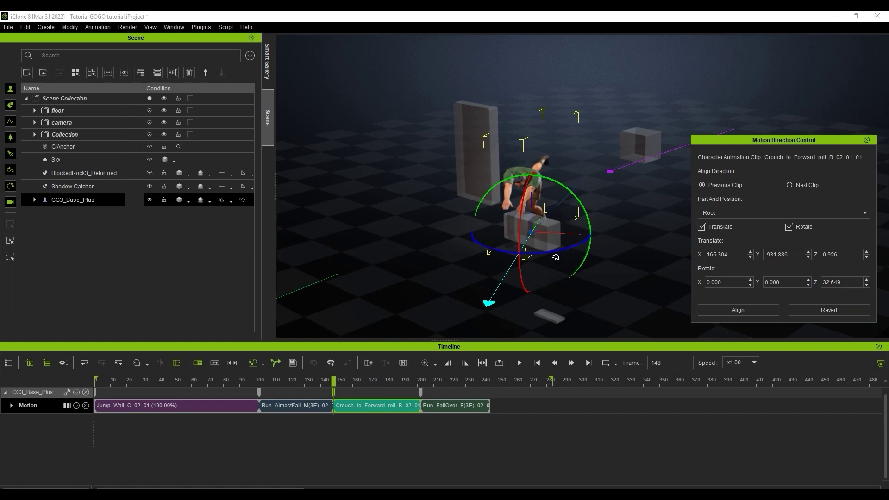
pyautogui.moveTo(555, 258); pyautogui.dragTo(562, 256)
pyautogui.click(310, 385)
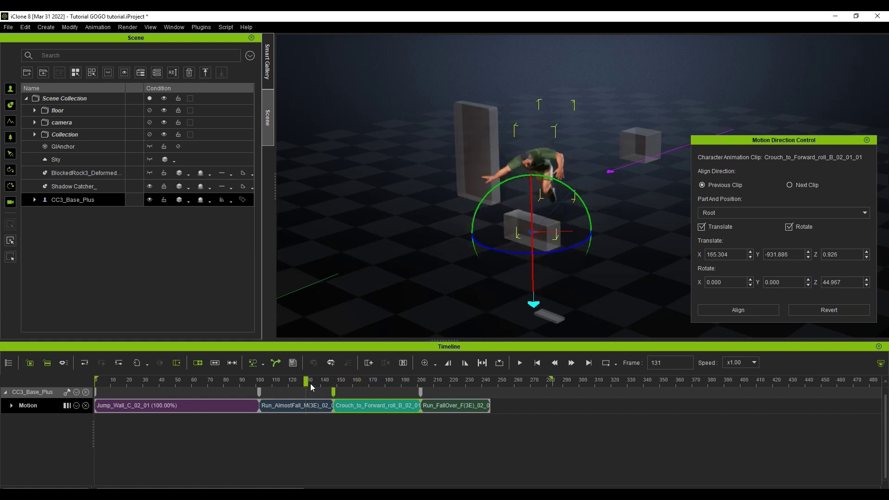
pyautogui.moveTo(310, 384); pyautogui.dragTo(426, 370)
# Align the Run_FallOver_F(3E)_02_01 clip to the previous clip with Translate and Rotate, and turn it to 27.821 around Z.
pyautogui.keyDown('alt'); pyautogui.moveTo(403, 254); pyautogui.dragTo(465, 226, button='middle'); pyautogui.keyUp('alt')
pyautogui.keyDown('alt'); pyautogui.moveTo(466, 225); pyautogui.dragTo(472, 289, button='right'); pyautogui.keyUp('alt')
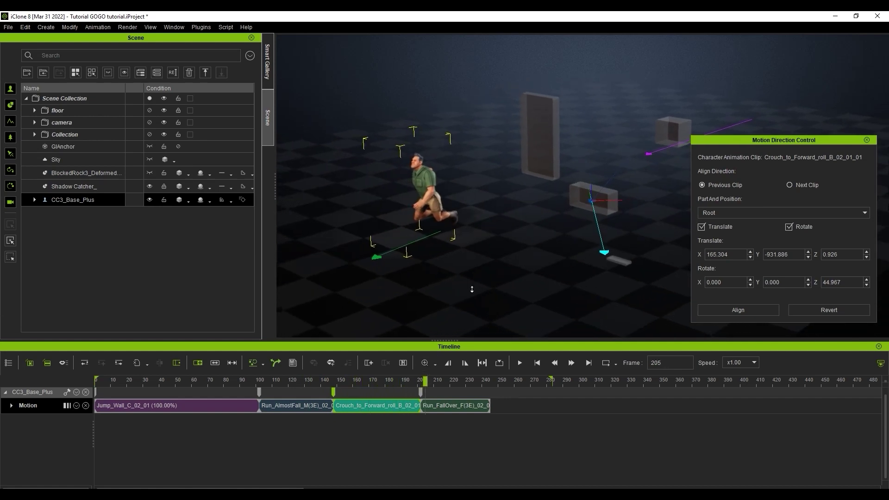
pyautogui.click(377, 259)
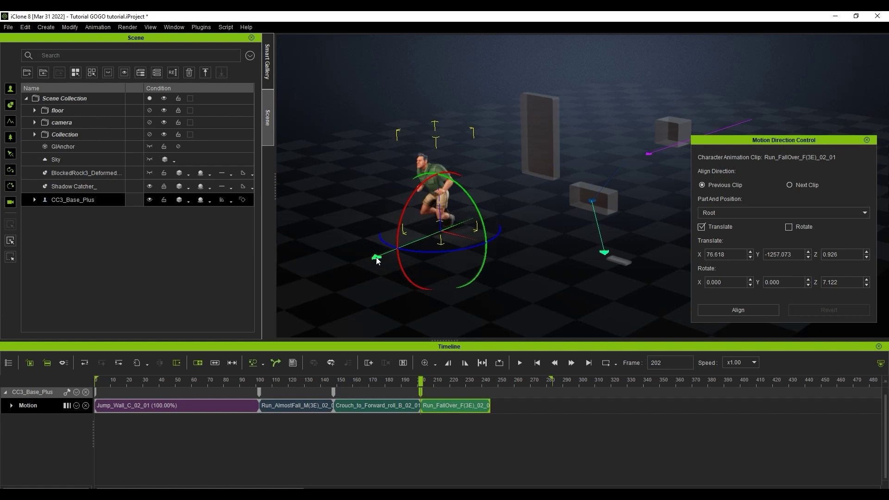
pyautogui.click(789, 227)
pyautogui.click(752, 311)
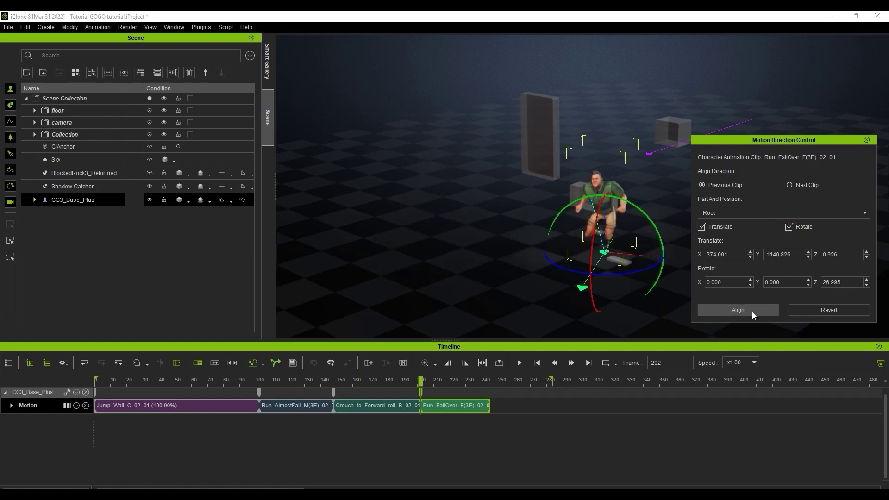
pyautogui.moveTo(651, 274); pyautogui.dragTo(634, 275)
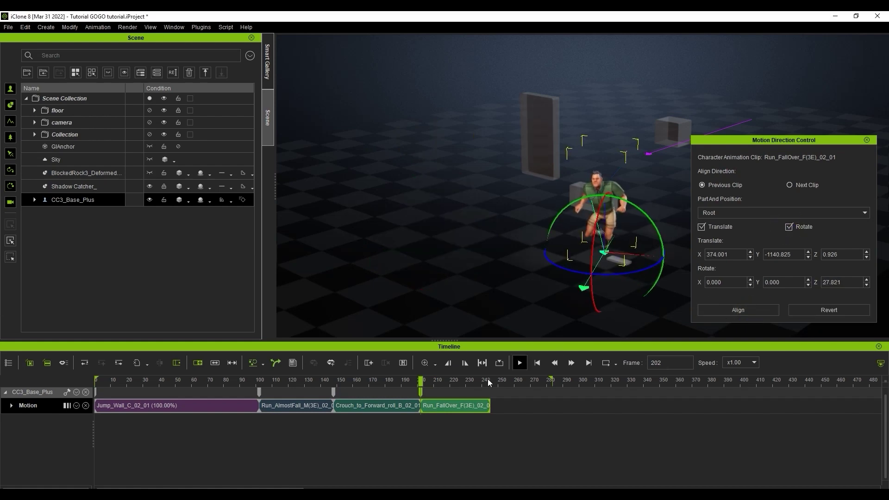
# Play back the redirected obstacle sequence from frame 0, keeping the boxes and motion paths in view.
pyautogui.click(538, 363)
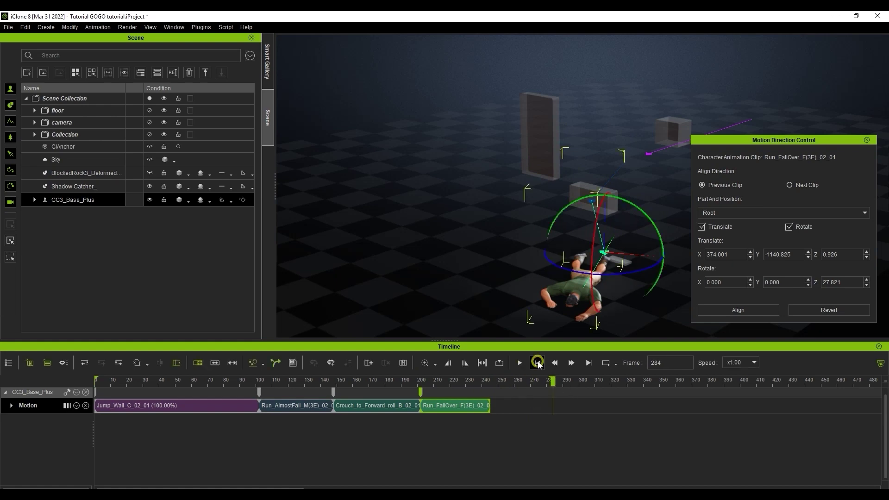
pyautogui.click(520, 363)
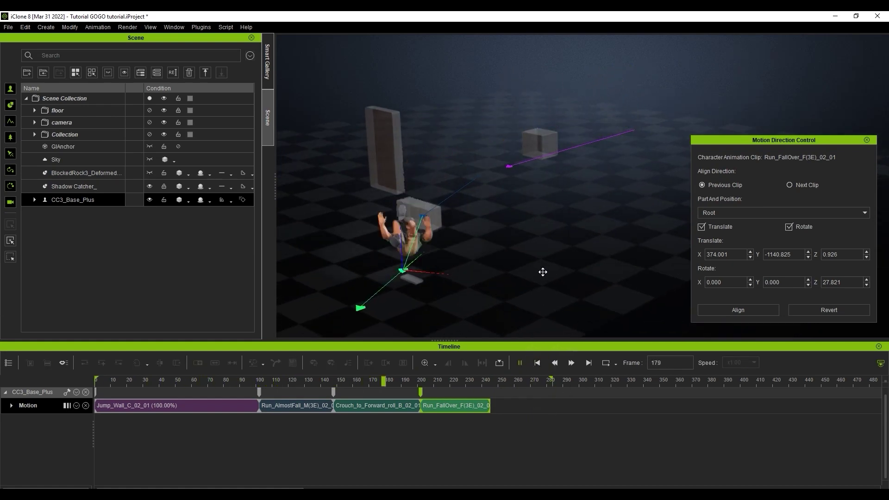
pyautogui.click(538, 365)
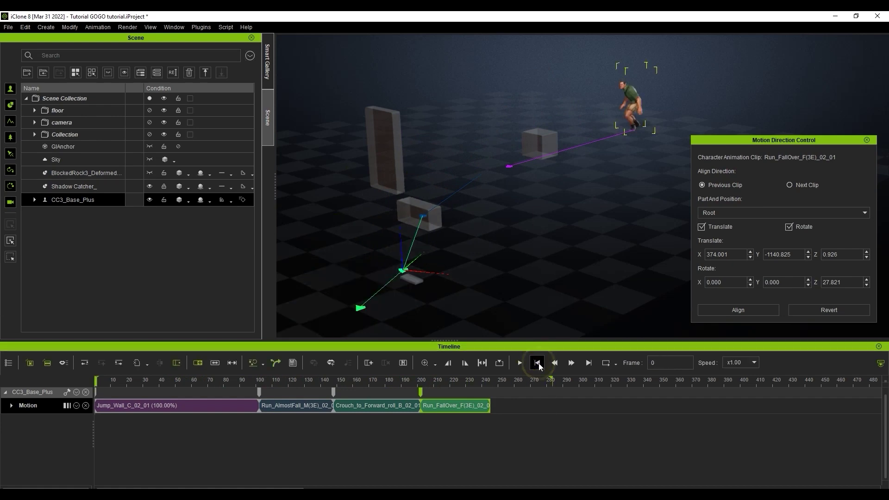
# Close Motion Direction Control, deselect the character and play the whole sequence through from the start.
pyautogui.click(867, 140)
pyautogui.click(645, 279)
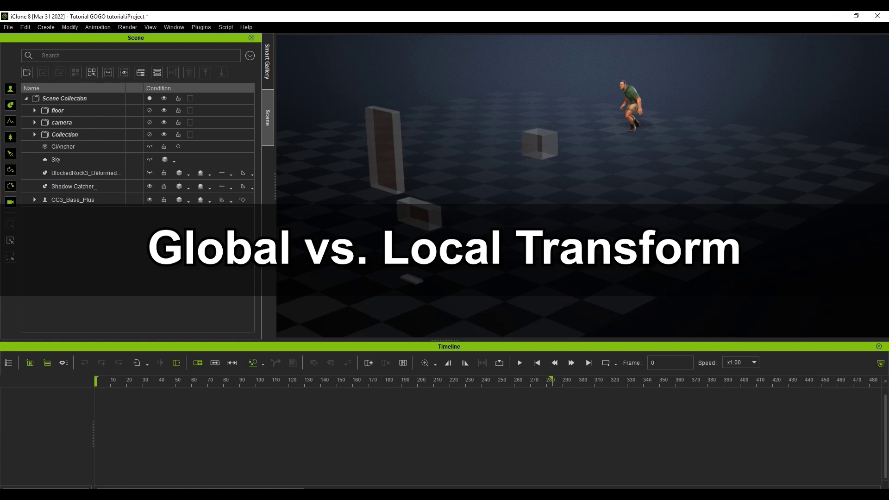
pyautogui.moveTo(645, 279); pyautogui.dragTo(588, 273, button='right')
pyautogui.moveTo(588, 273); pyautogui.dragTo(727, 305, button='middle')
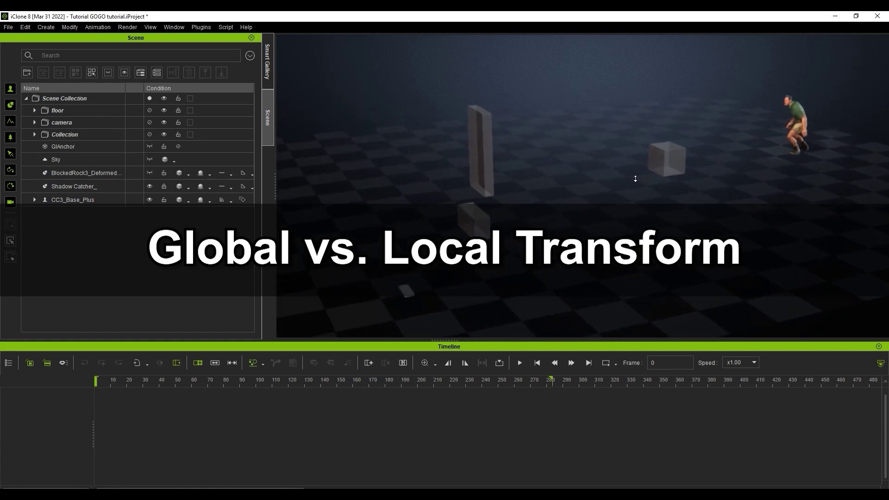
pyautogui.press('space')
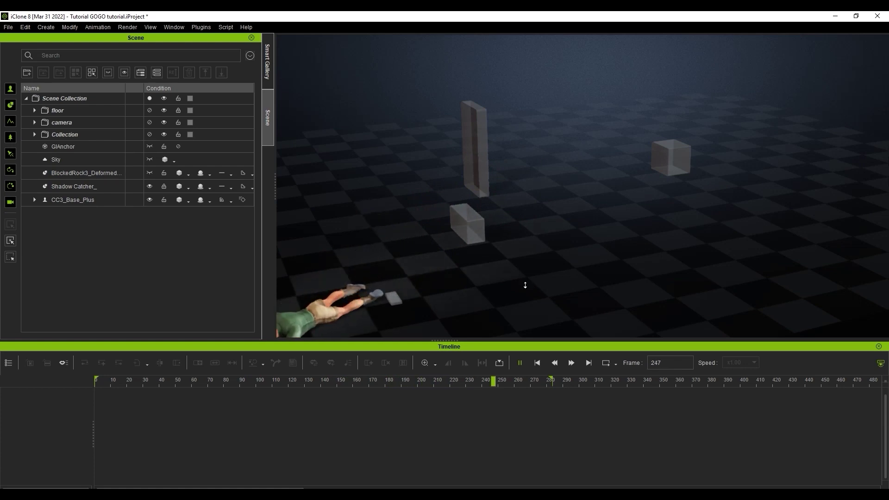
pyautogui.press('space')
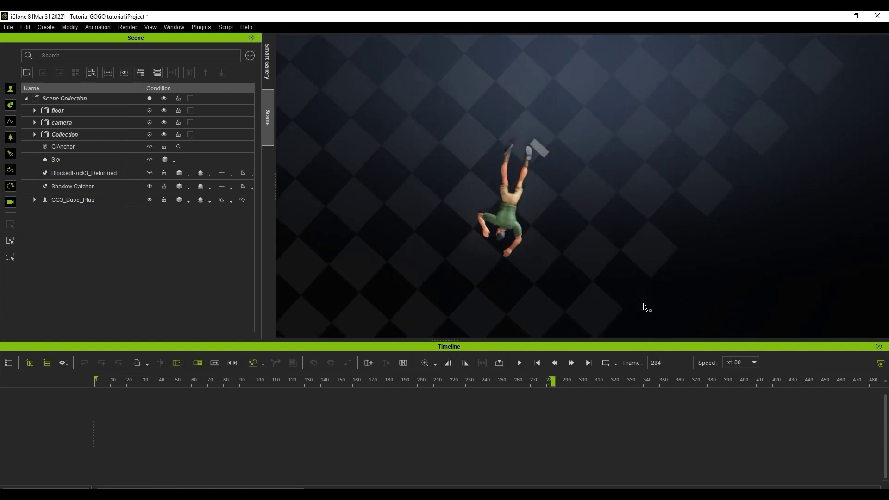
pyautogui.click(544, 363)
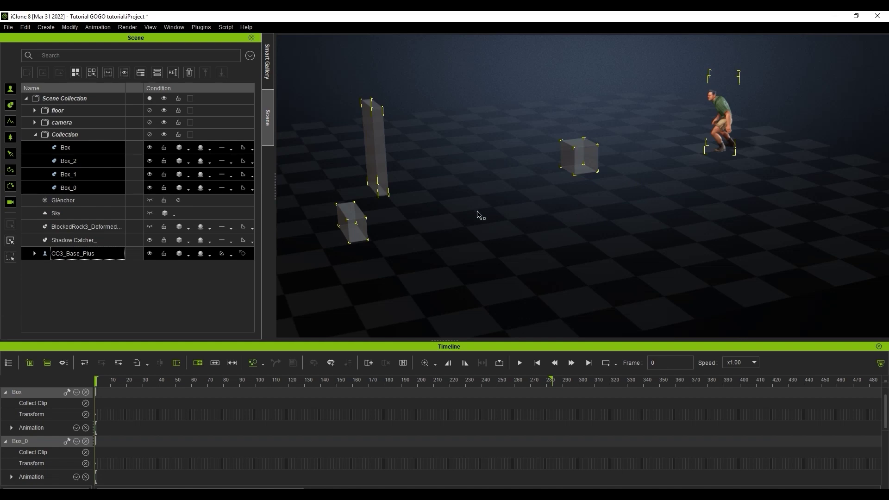
# Activate the Move tool on the selected boxes and character, and play back the sequence at its current location.
pyautogui.keyDown('alt'); pyautogui.moveTo(478, 238); pyautogui.dragTo(528, 261, button='right'); pyautogui.keyUp('alt')
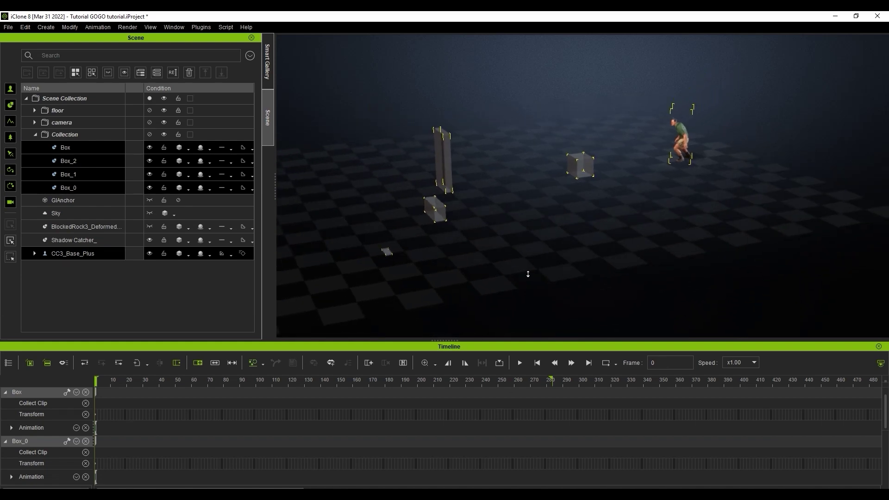
pyautogui.press('w')
pyautogui.moveTo(551, 200); pyautogui.dragTo(584, 223)
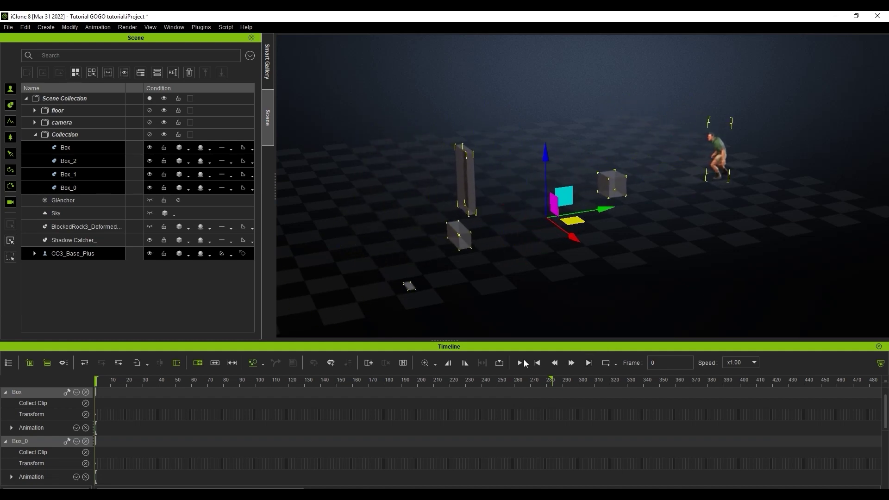
pyautogui.click(519, 363)
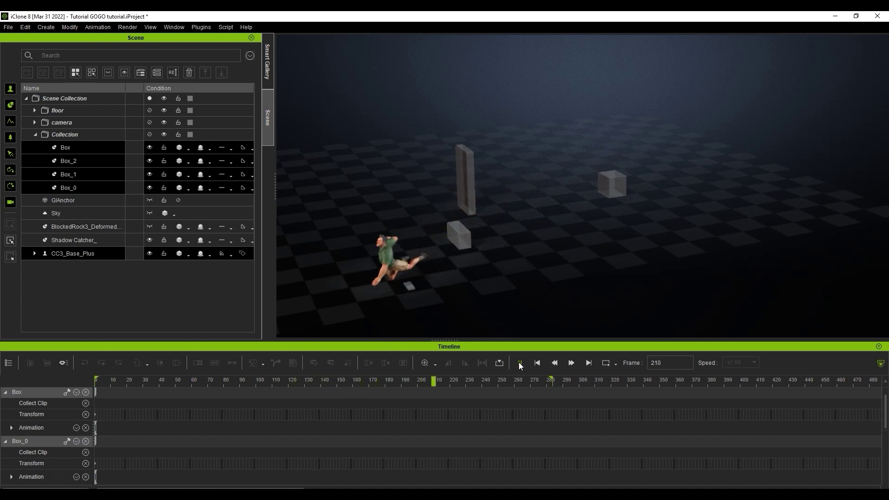
pyautogui.click(519, 363)
pyautogui.click(537, 363)
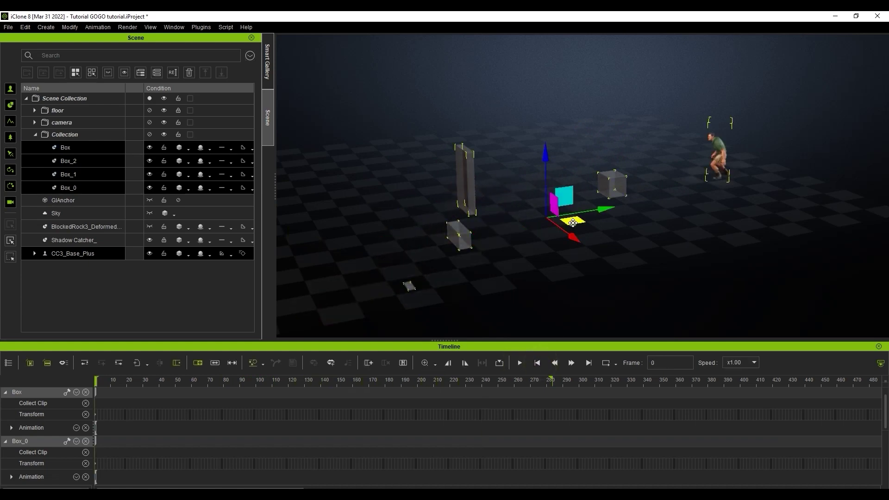
# Move the four boxes and the character together to another spot on the floor and play back the sequence there.
pyautogui.moveTo(573, 223); pyautogui.dragTo(409, 179)
pyautogui.moveTo(431, 223); pyautogui.dragTo(545, 248, button='middle')
pyautogui.click(520, 362)
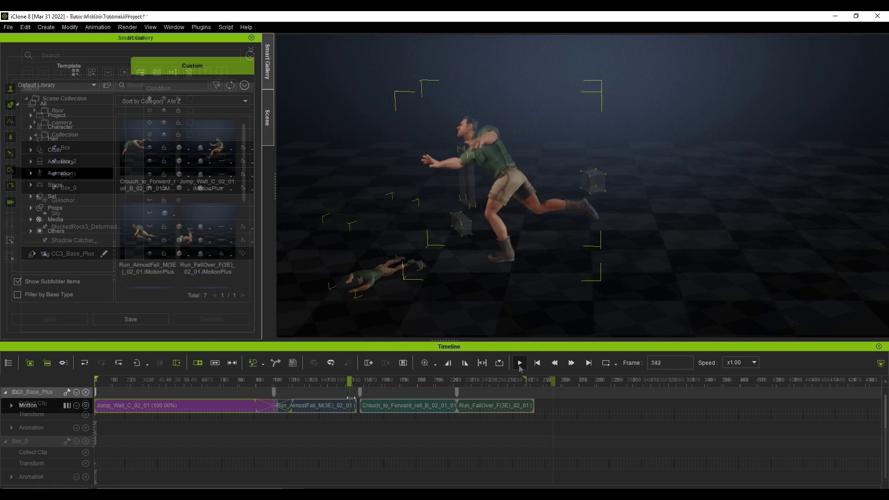
# In the Basic Motion Tutorial project, extend the transition at the start of the Crouch_to_Forward_roll_B_02_01_01 clip to about frame 150 and scrub through it.
pyautogui.click(371, 406)
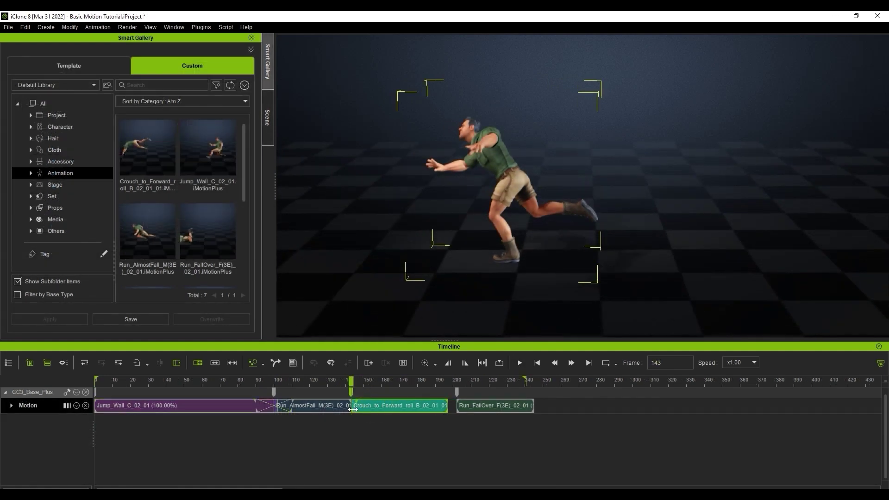
pyautogui.moveTo(354, 412); pyautogui.dragTo(369, 412)
pyautogui.moveTo(322, 381); pyautogui.dragTo(365, 385)
pyautogui.moveTo(365, 385); pyautogui.dragTo(416, 394)
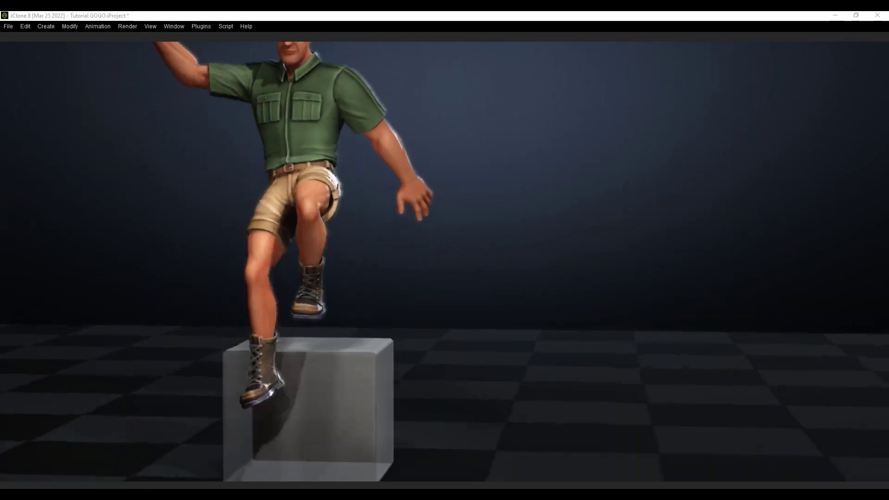